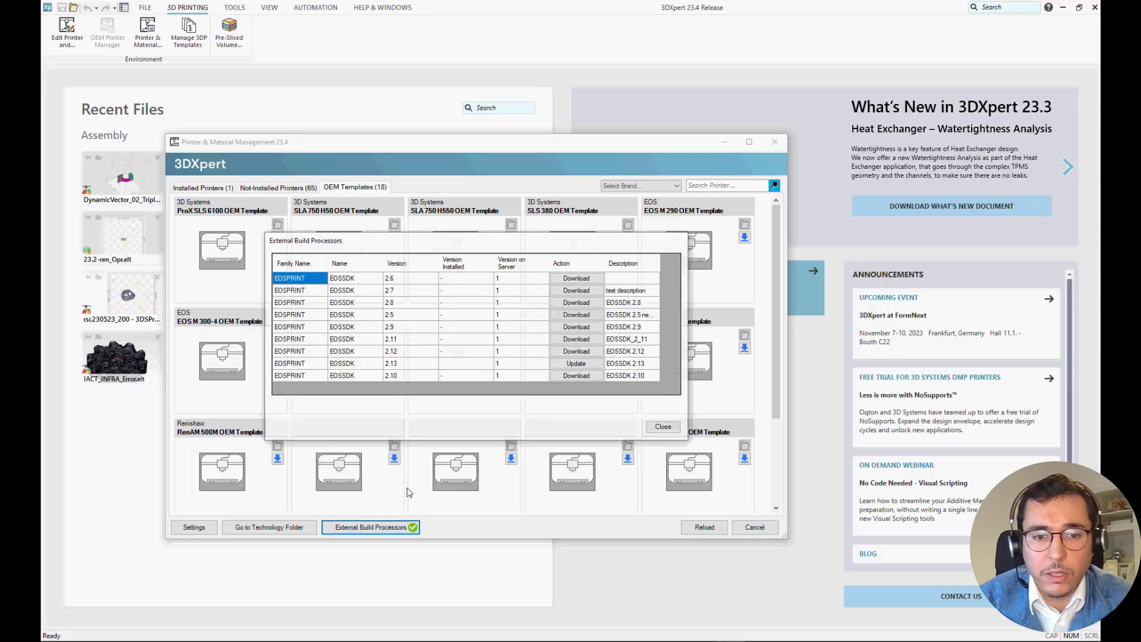
Download the EOSSDK 2.12 external build processor, then check the installed printers and close the printer and material management.
left_click(576, 351)
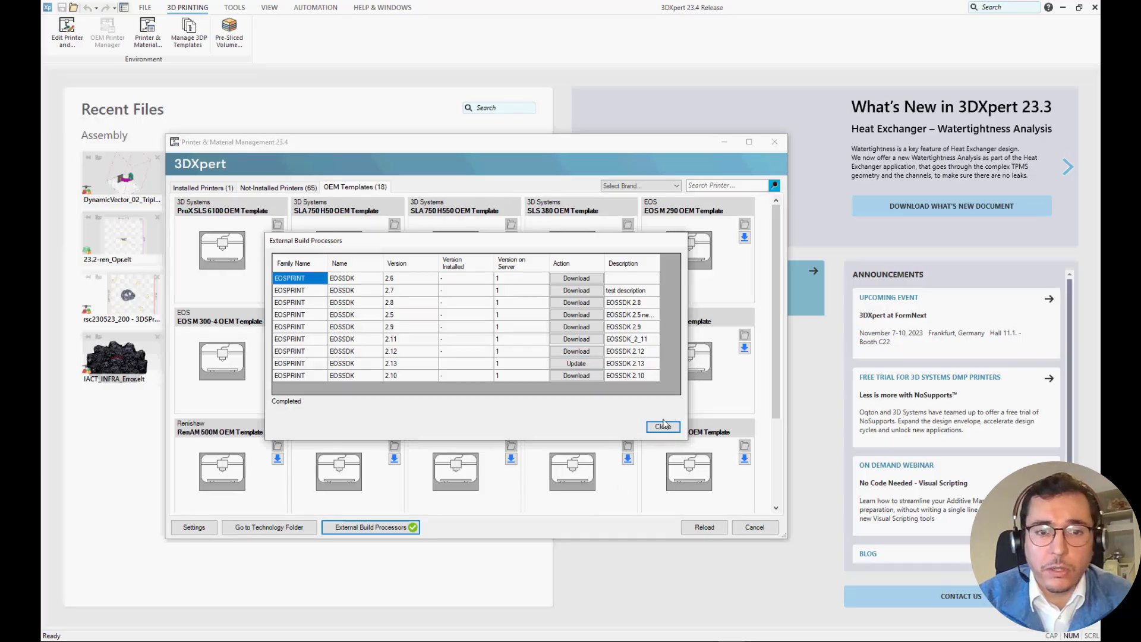
left_click(663, 426)
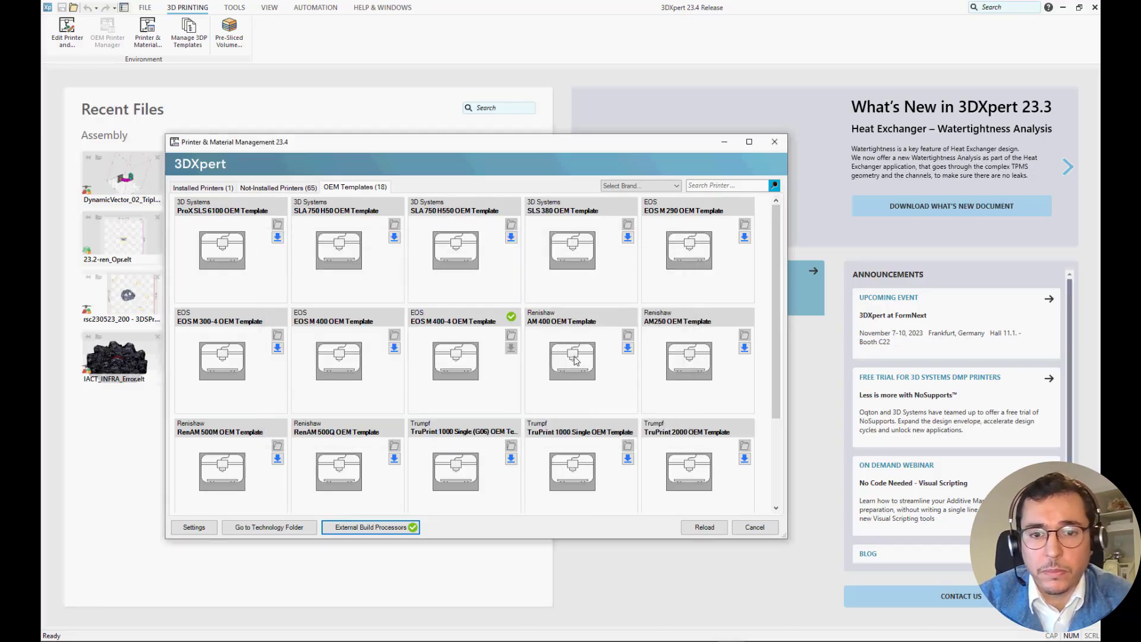
left_click(216, 187)
left_click(303, 124)
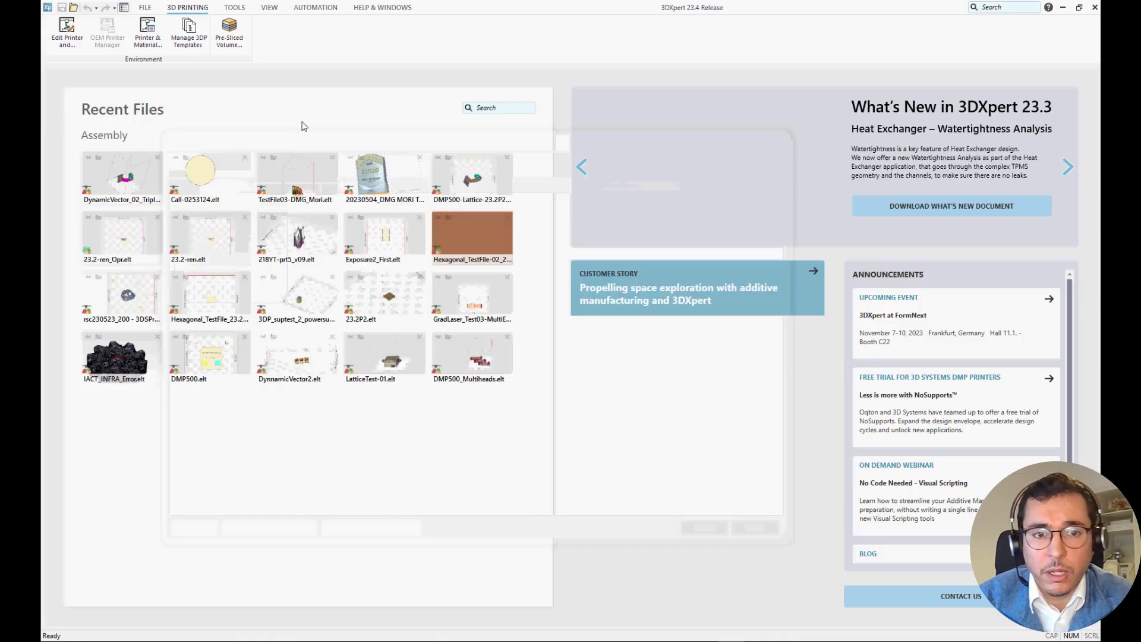
Create a new 3DP project and choose the EOS M 400-4 OEM Template in the OEM Printer Manager.
left_click(140, 9)
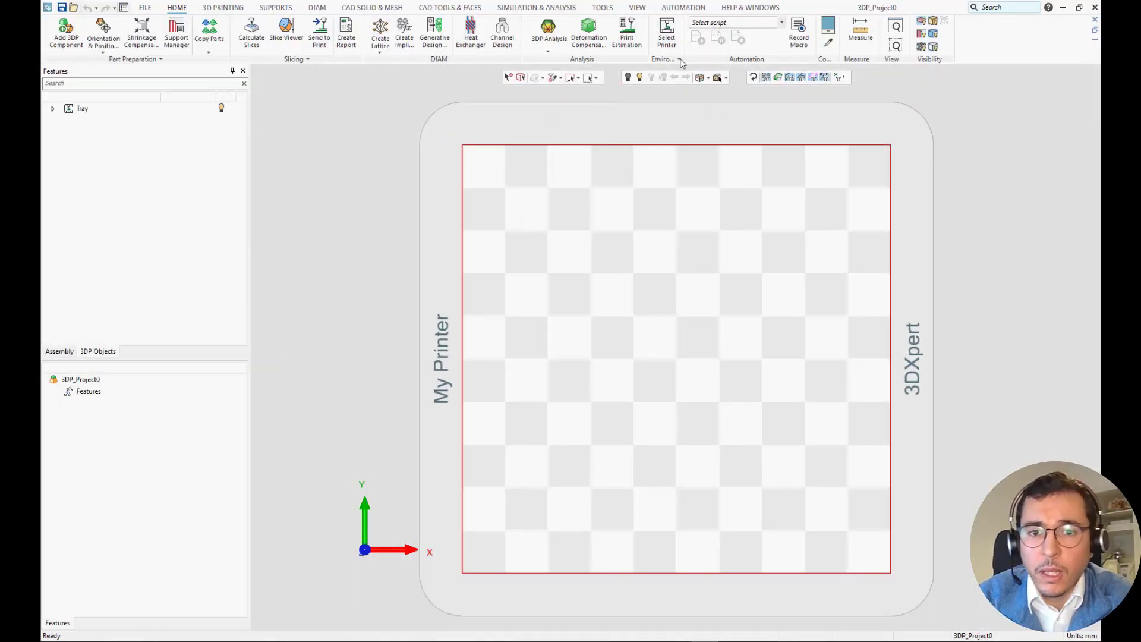
left_click(680, 59)
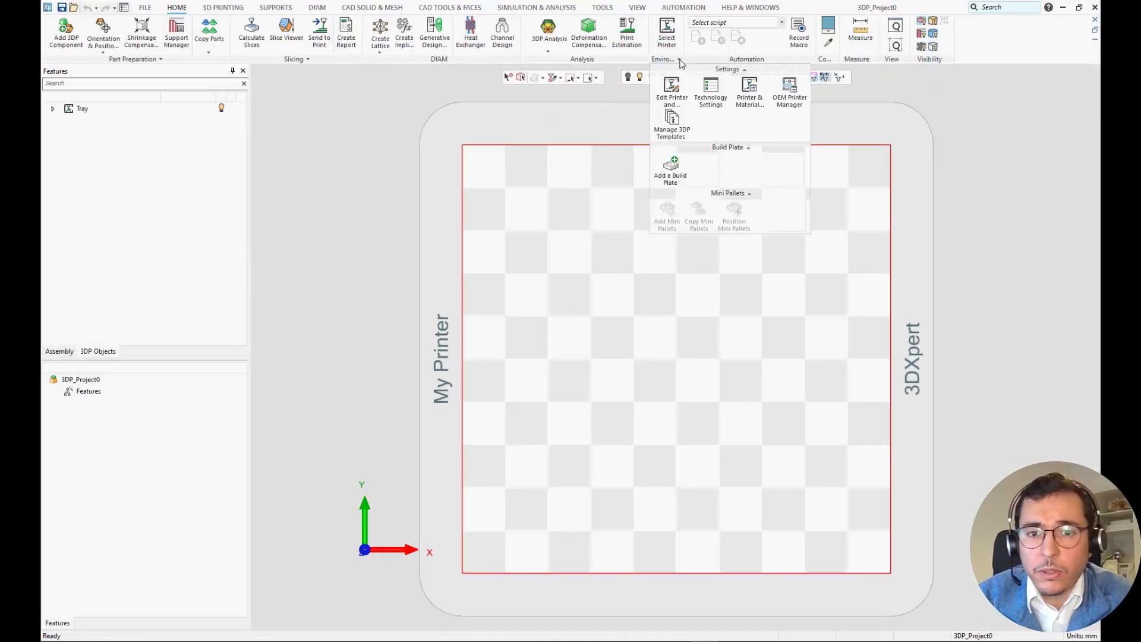
left_click(783, 98)
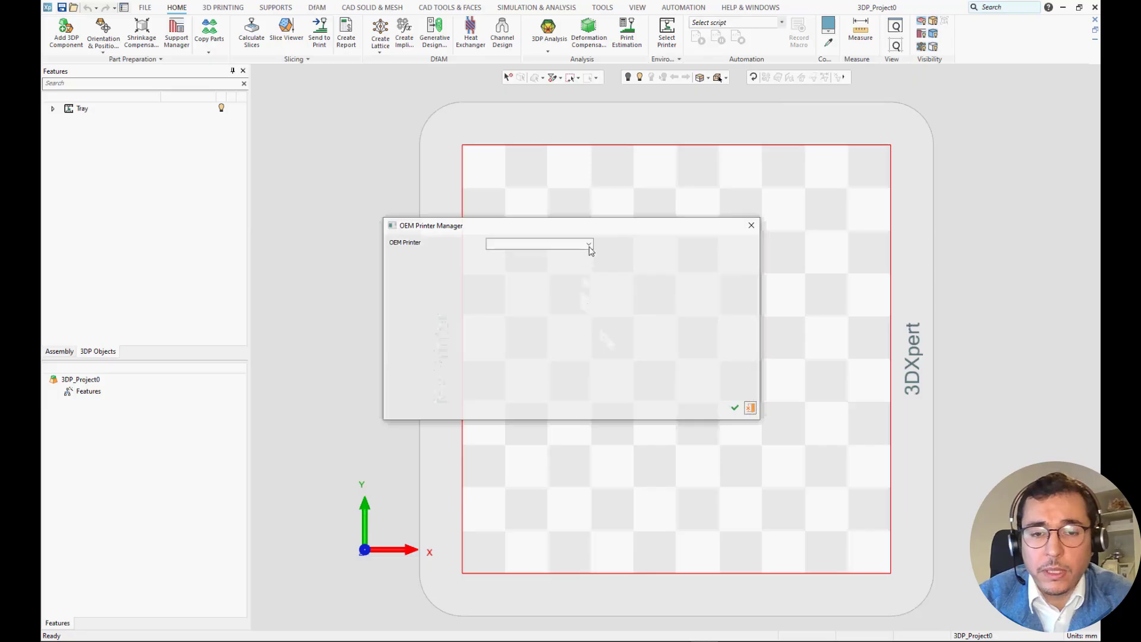
left_click(588, 245)
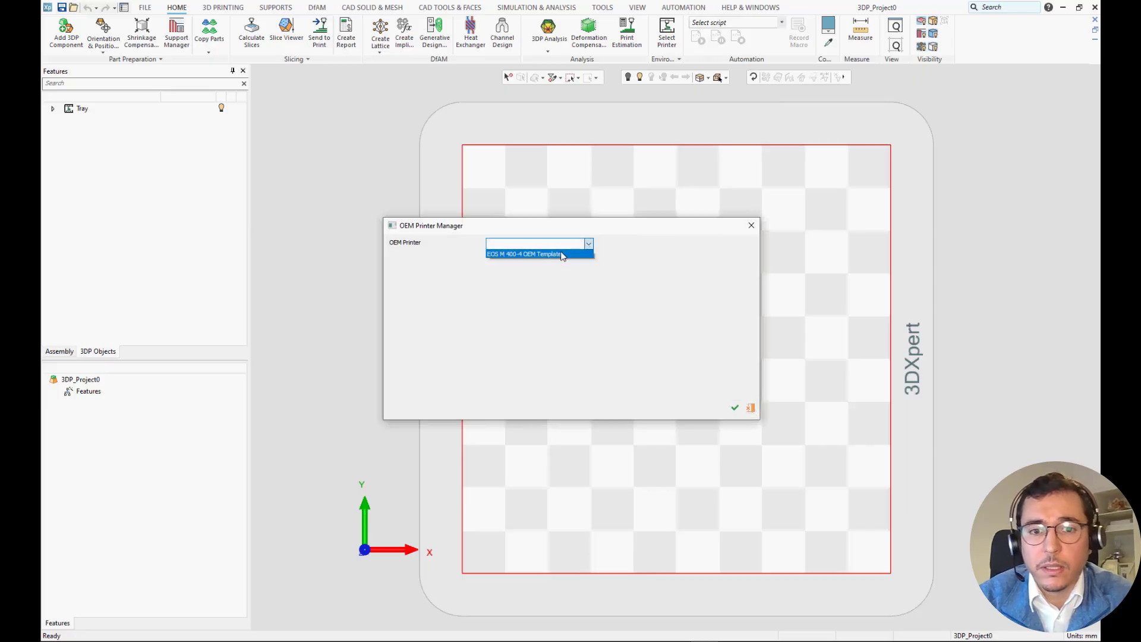
left_click(565, 254)
Connect through build processor version 2_12 and add the physical printer M404_VirtualPrinter.
left_click(589, 267)
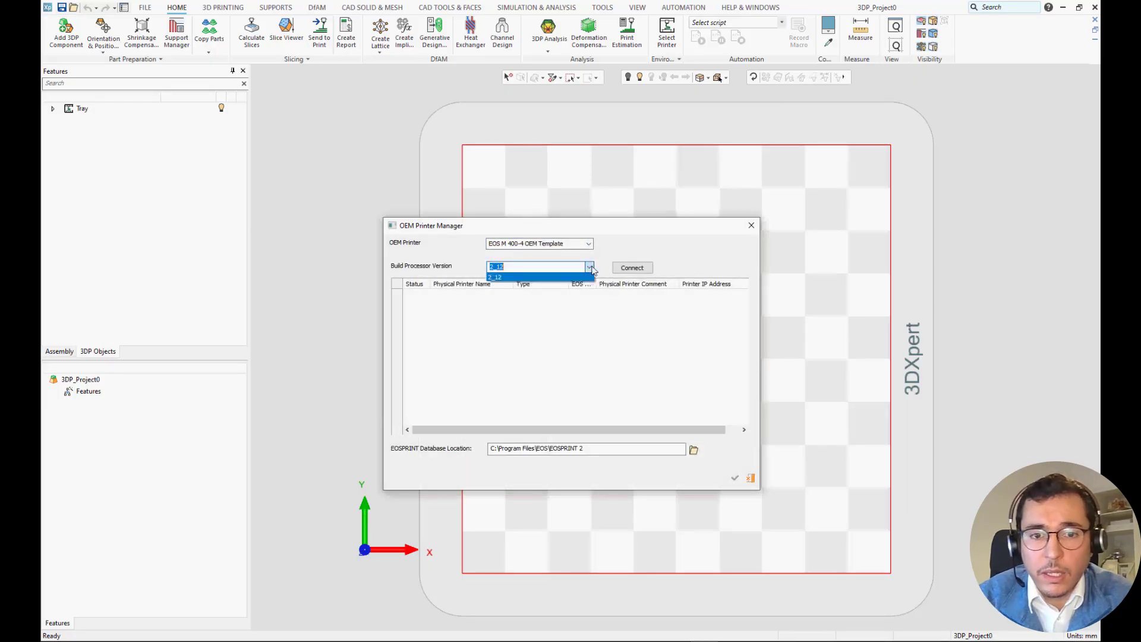
left_click(589, 267)
left_click(631, 268)
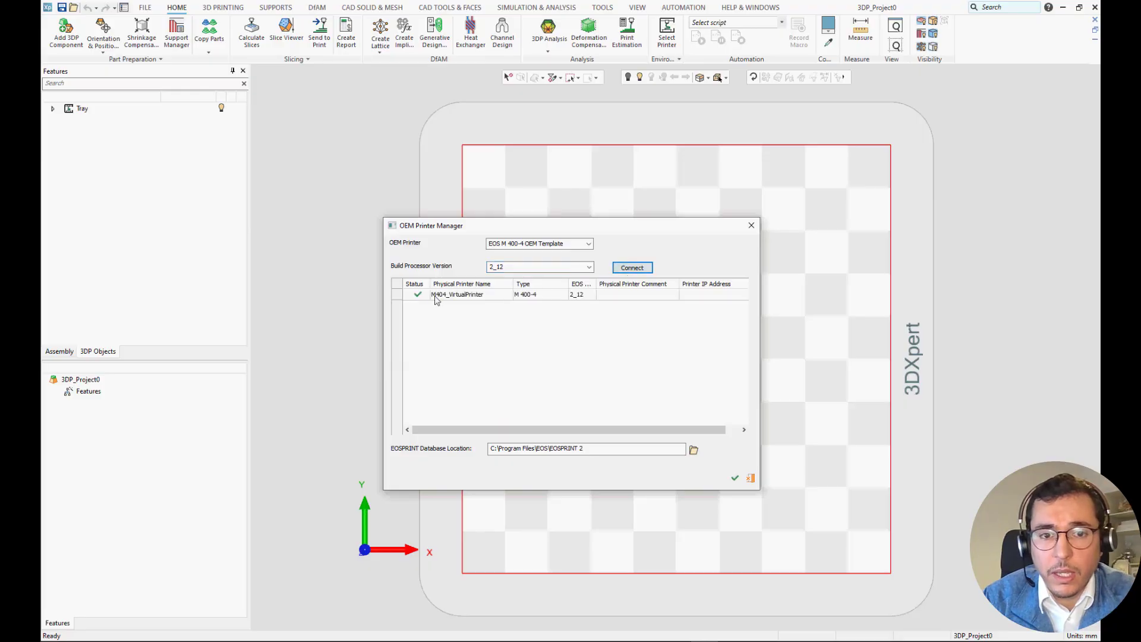
left_click(435, 294)
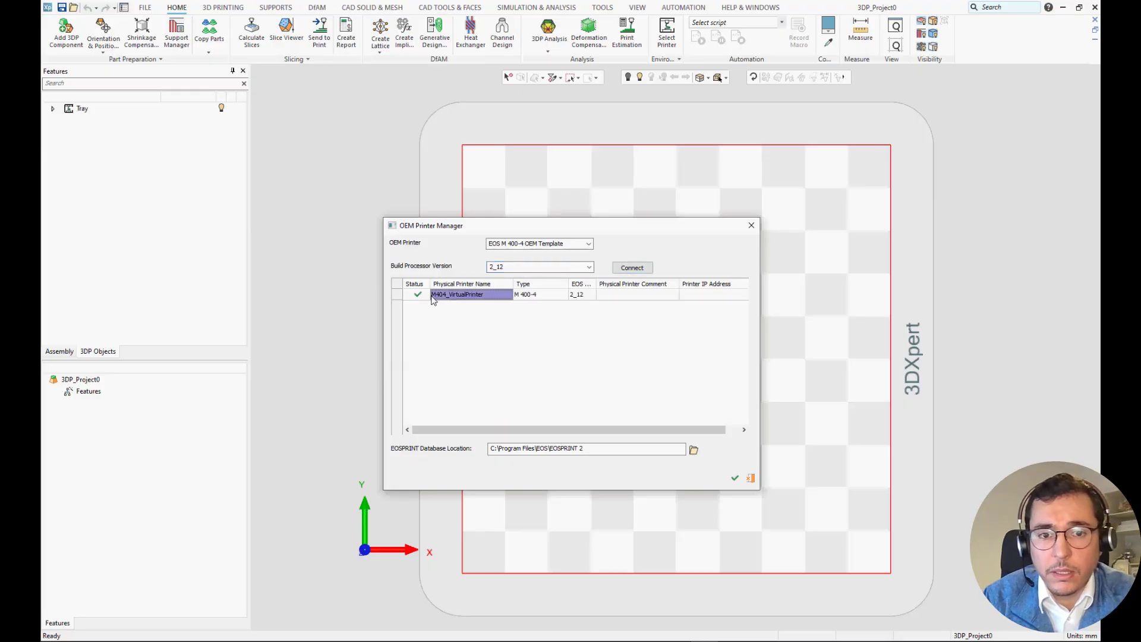
left_click(735, 479)
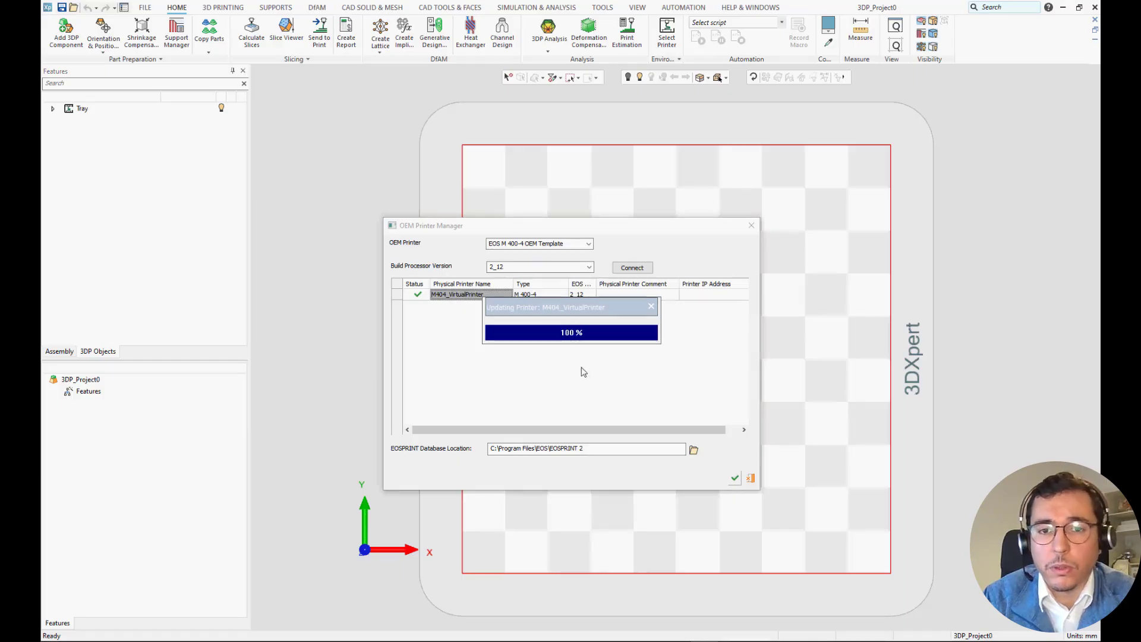
Set the project's printer to M404_VirtualPrinter with the material Ti64Grade23_040_080_CoreM404 1.02.
left_click(667, 33)
left_click(524, 153)
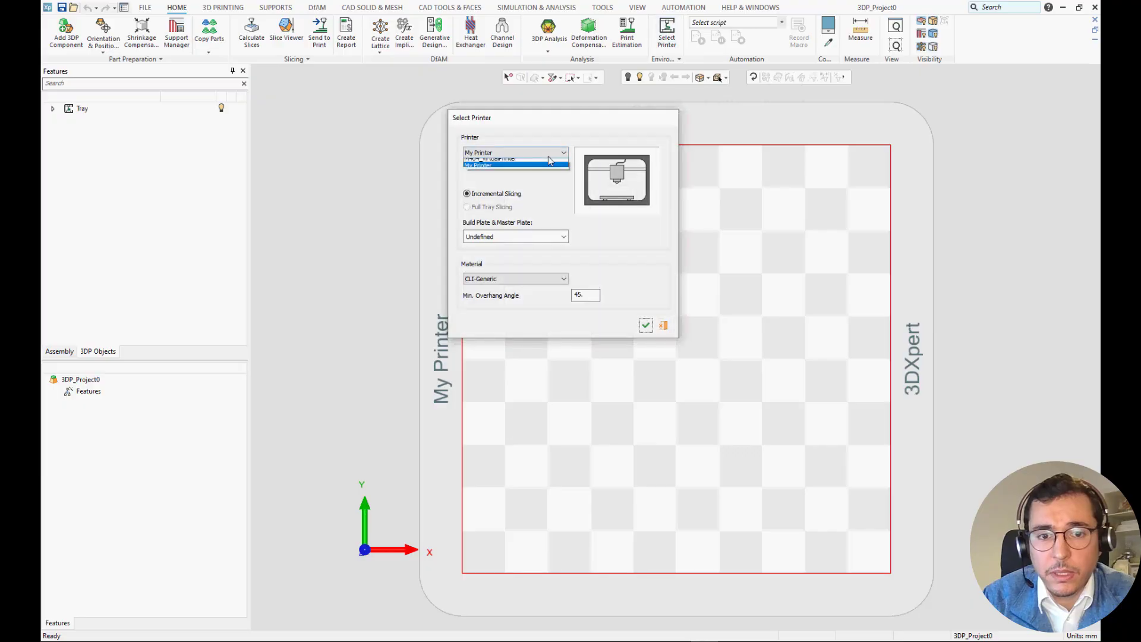
left_click(519, 170)
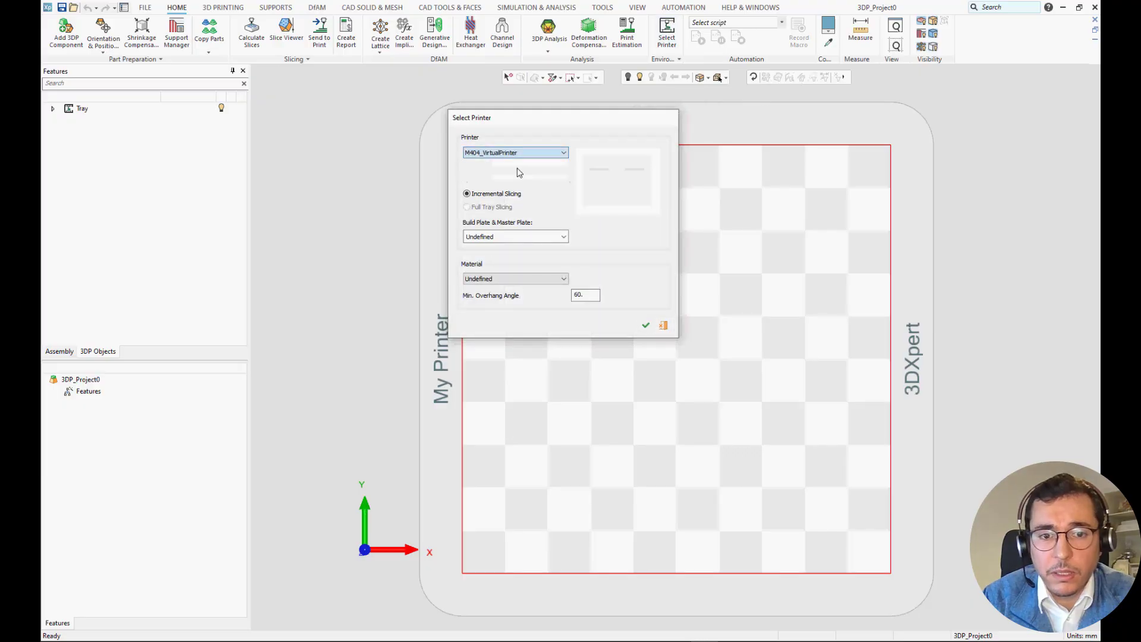
left_click(506, 279)
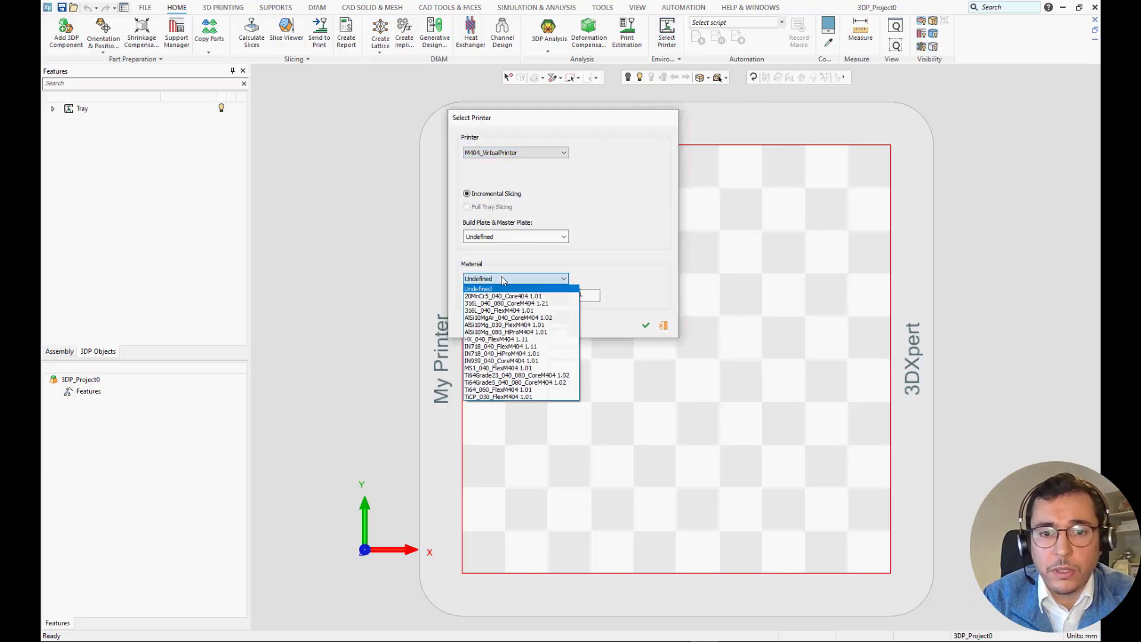
left_click(485, 368)
left_click(645, 327)
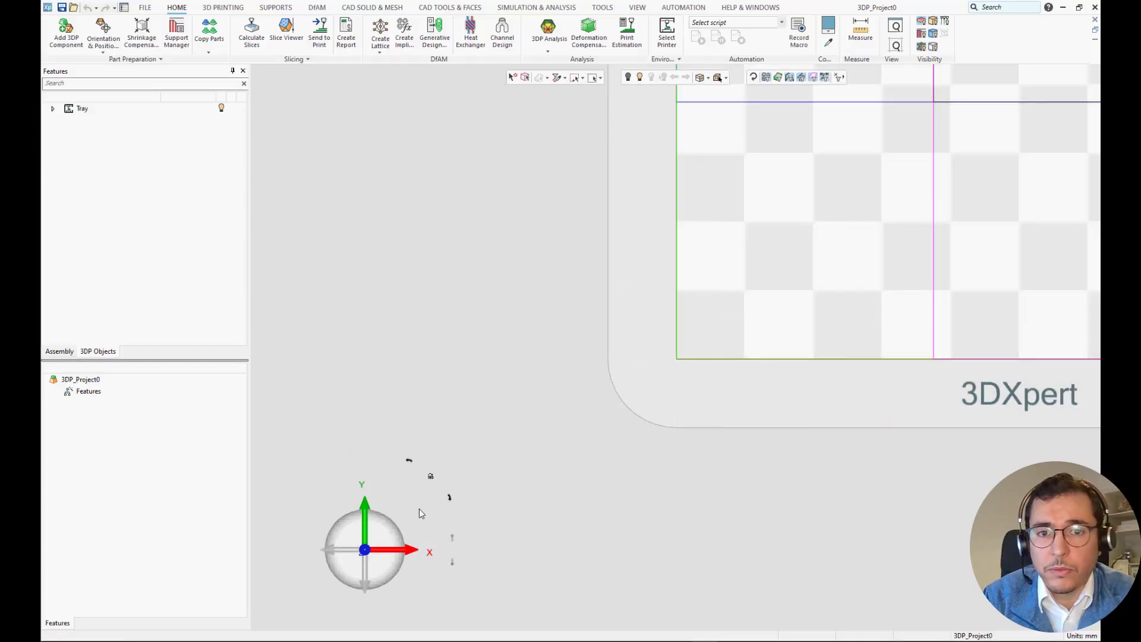
Look over the EOS M 400-4 build tray, check the installed printers in Printer & Material Management and reload the list.
scroll(753, 240, "up", 5)
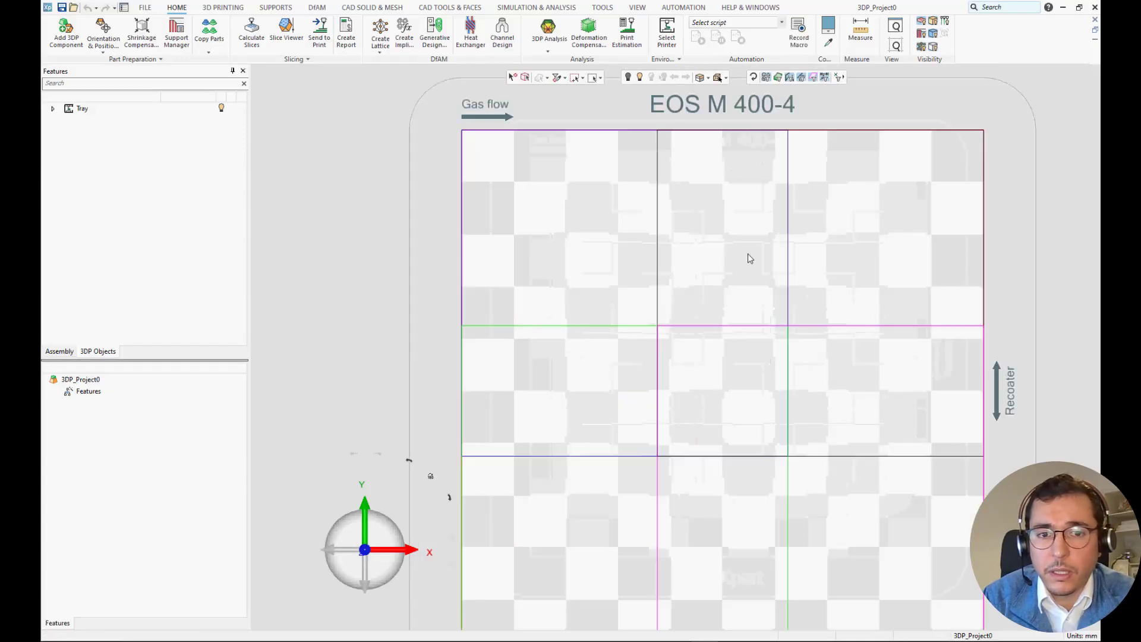
middle_click_drag(735, 254, 655, 279)
scroll(654, 280, "down", 1)
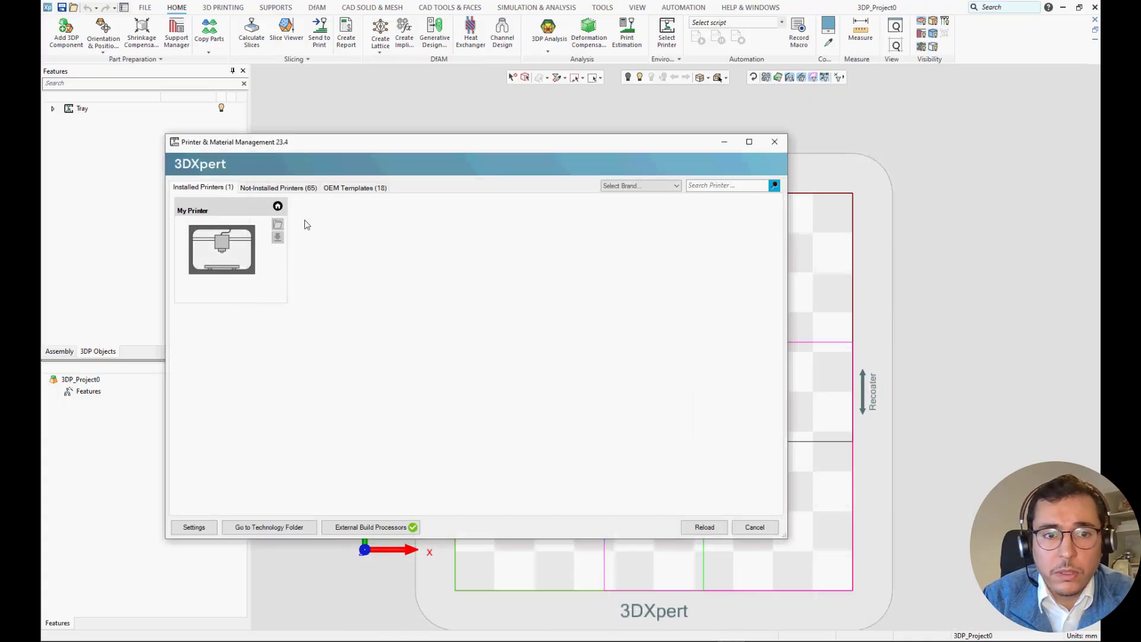
left_click(693, 528)
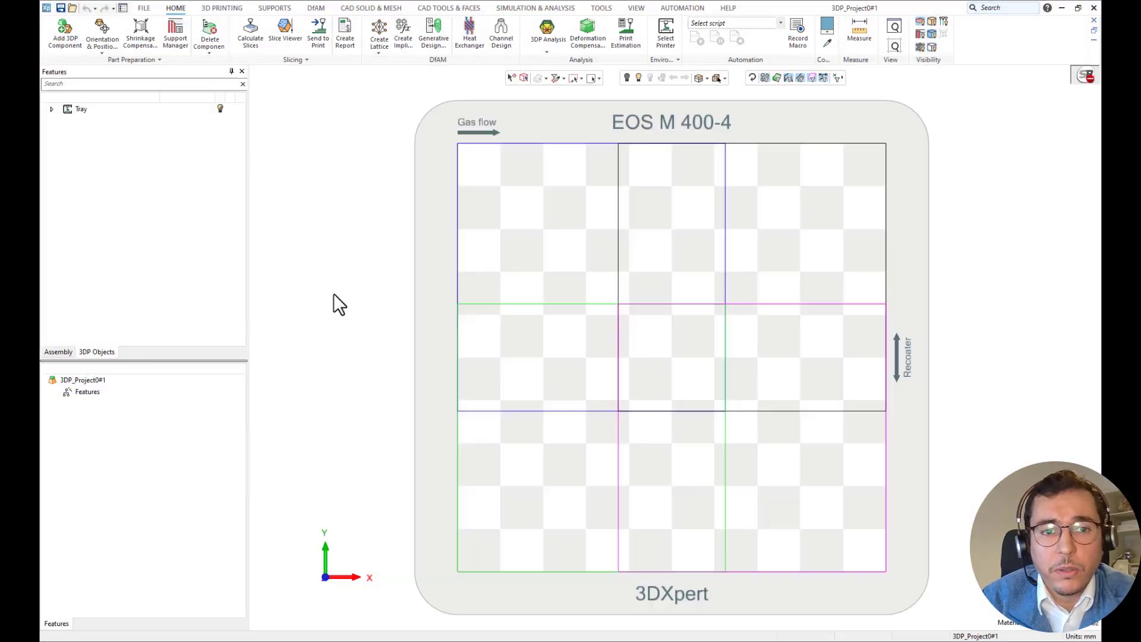
Add TTP_DataPrep-DemoPart.stp from the Demo folder as a 3DP component, keeping its original orientation.
left_click(69, 35)
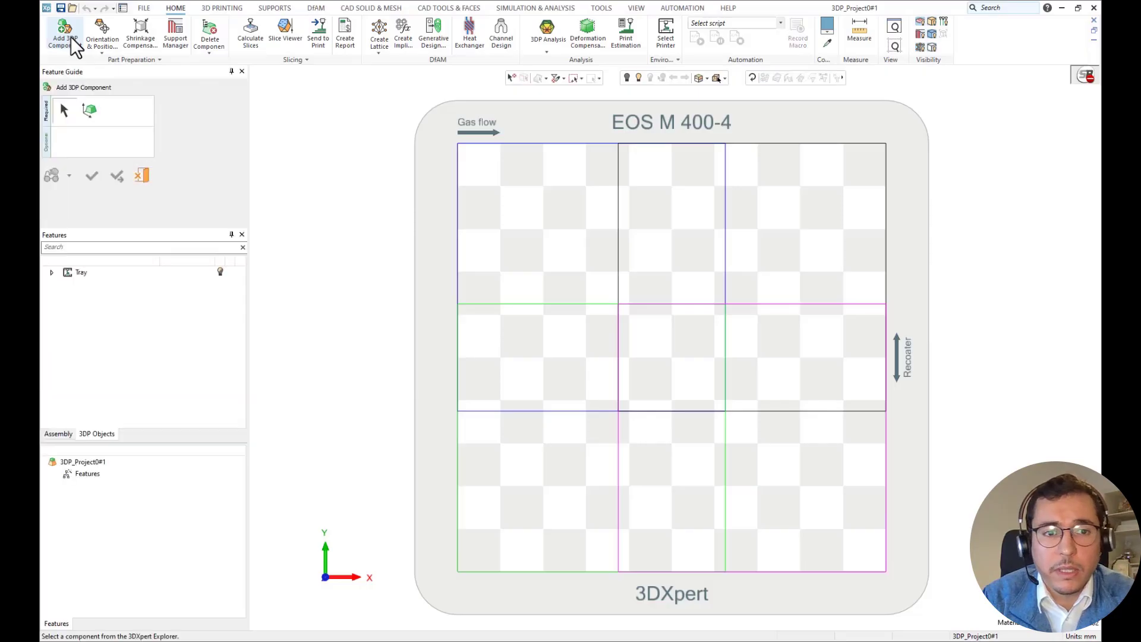
left_click(288, 148)
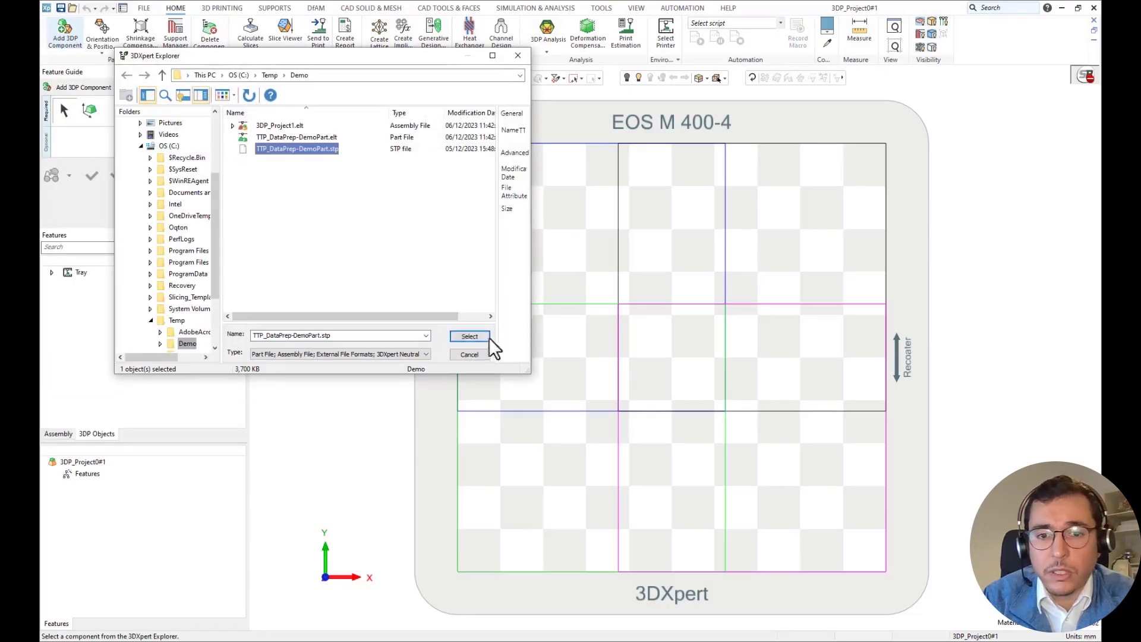
left_click(476, 336)
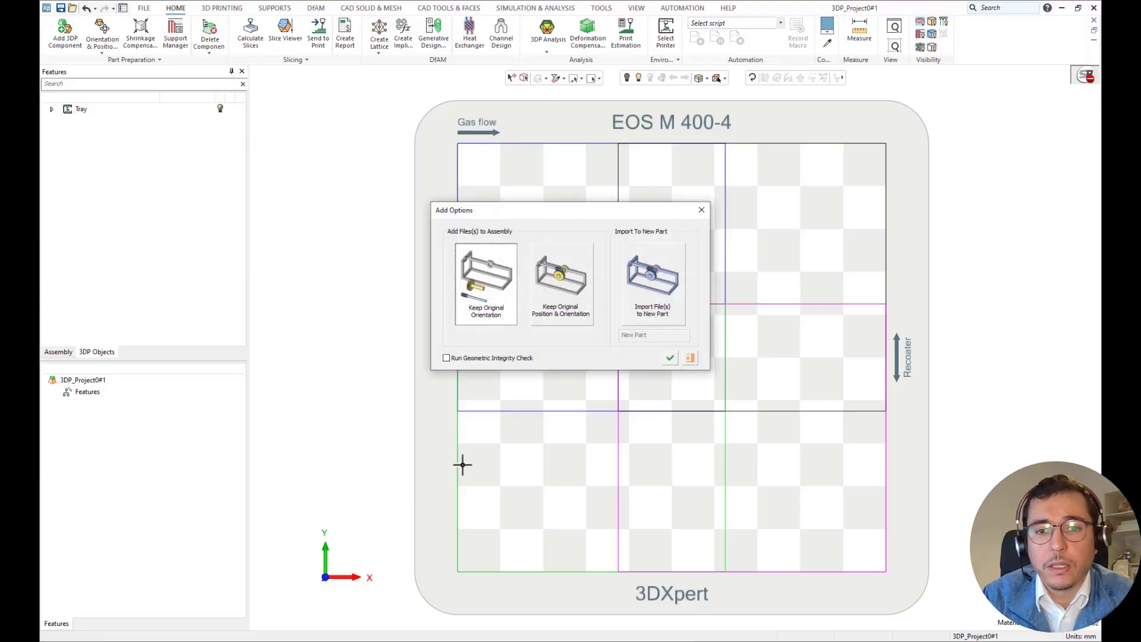
left_click(672, 358)
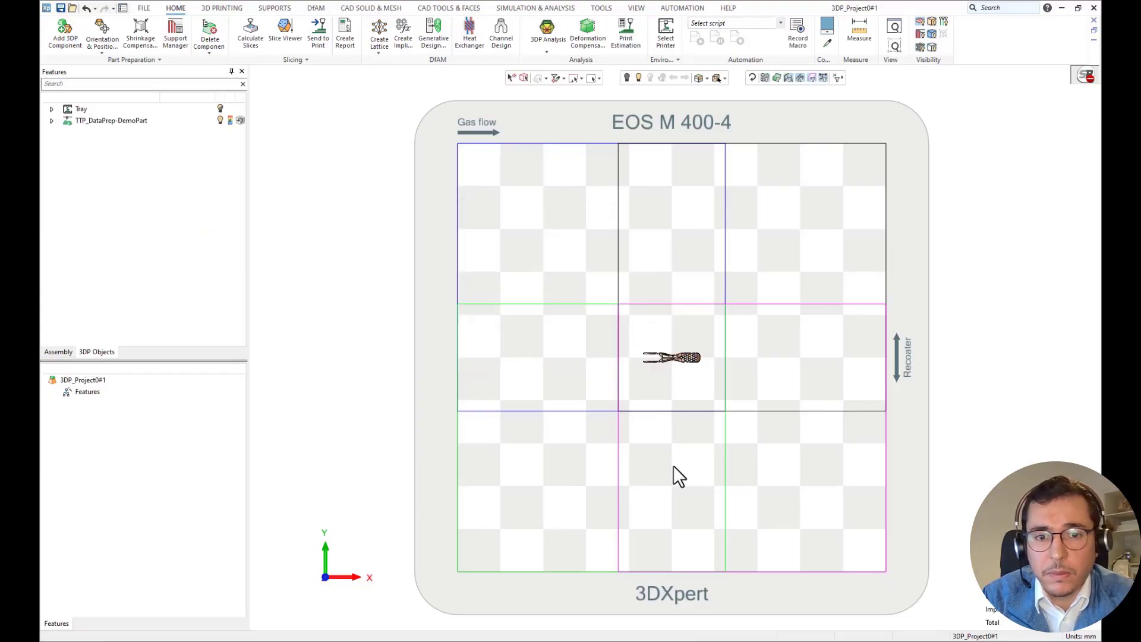
Orient the demo part upright by aligning a planar face inside its slot with the tray, and flip it by 180° about X.
middle_click_drag(678, 470, 685, 368)
scroll(691, 377, "up", 5)
scroll(691, 377, "up", 3)
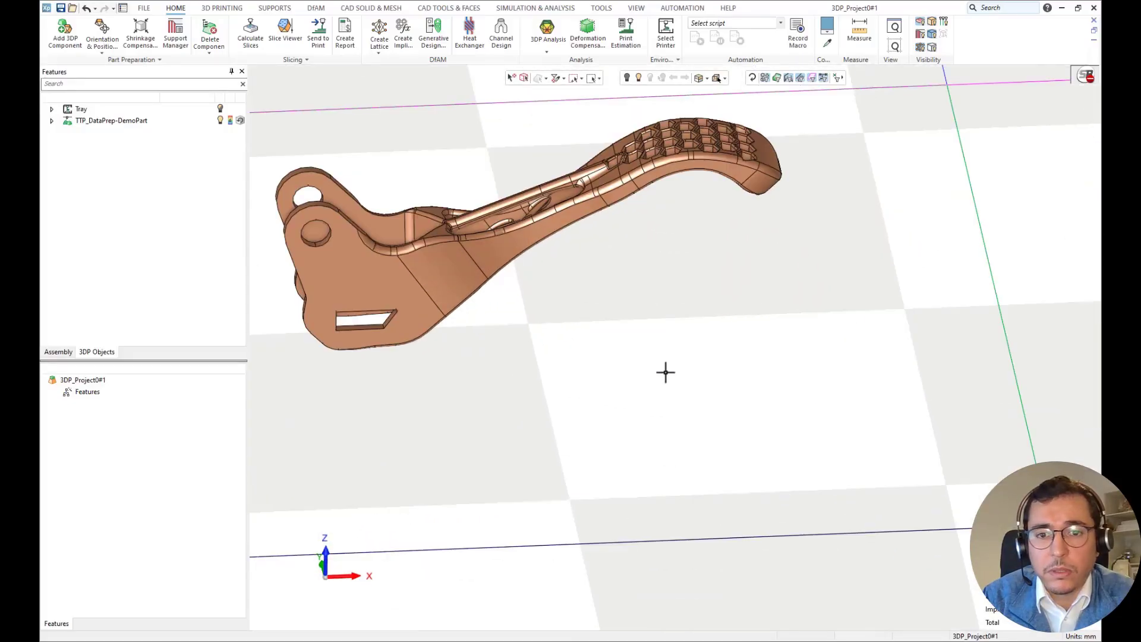
middle_click_drag(586, 345, 736, 398, "ctrl")
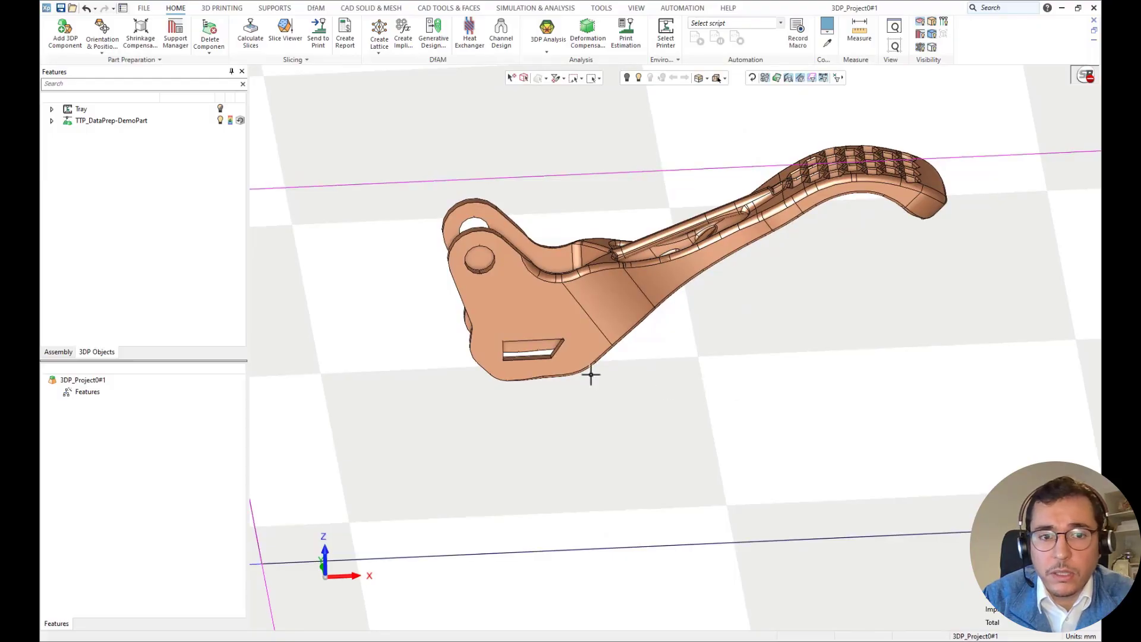
left_click(102, 37)
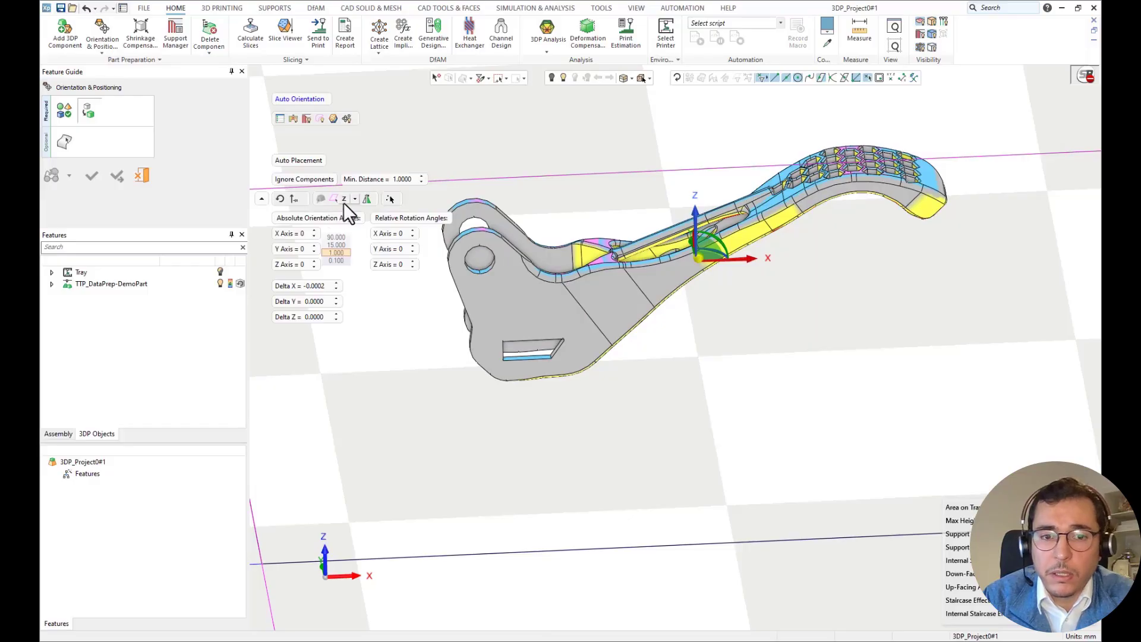
middle_click_drag(565, 408, 515, 416)
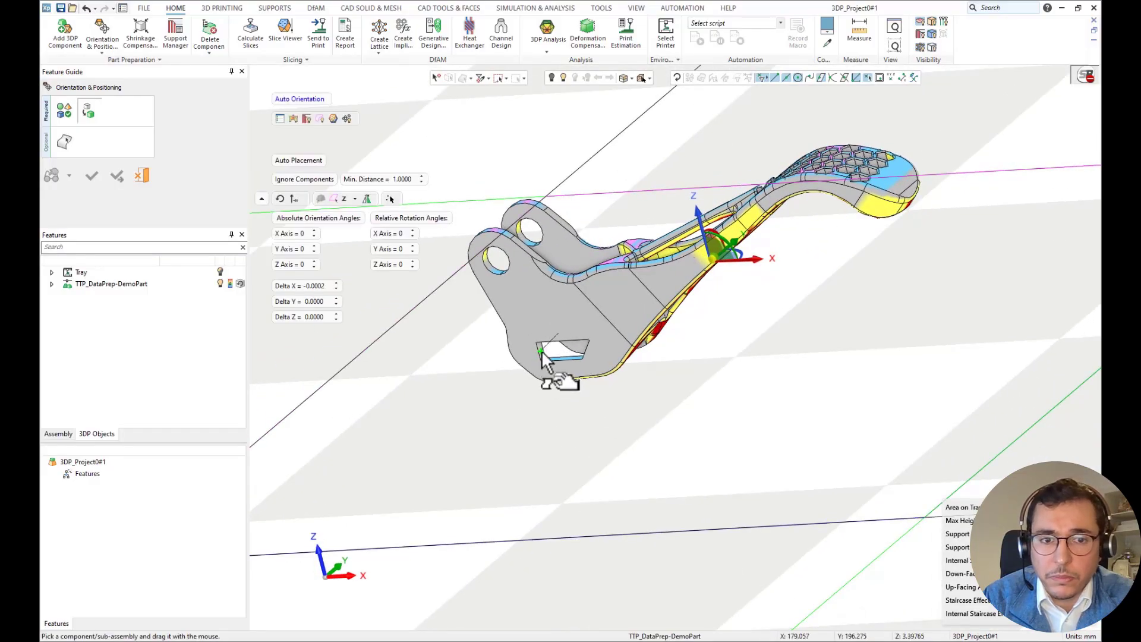
scroll(545, 355, "up", 3)
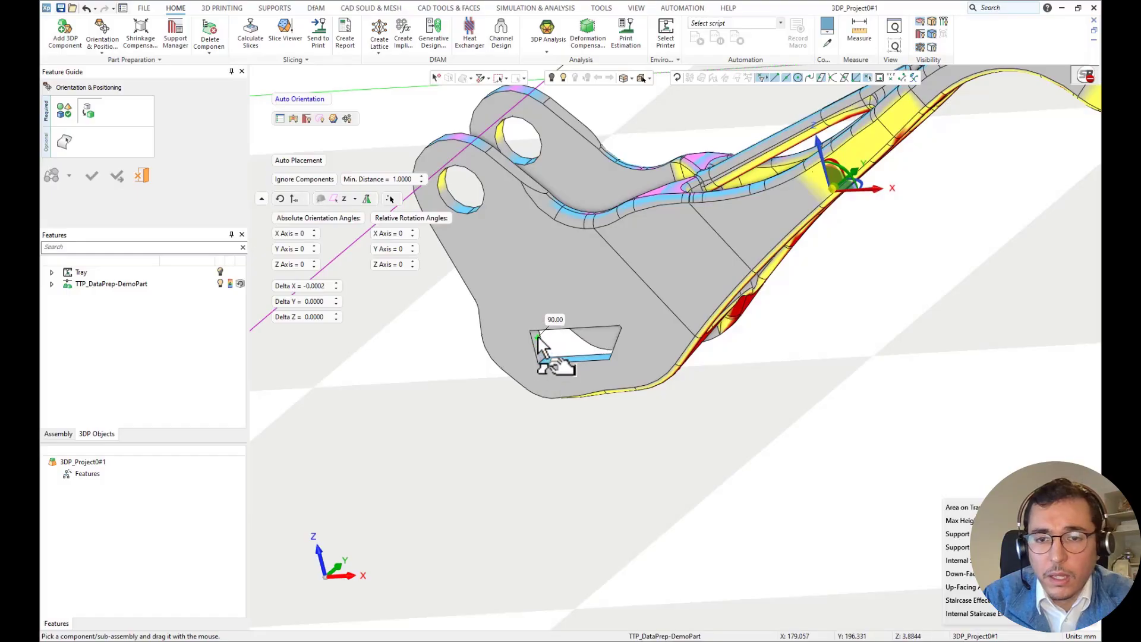
left_click(334, 199)
left_click(538, 344)
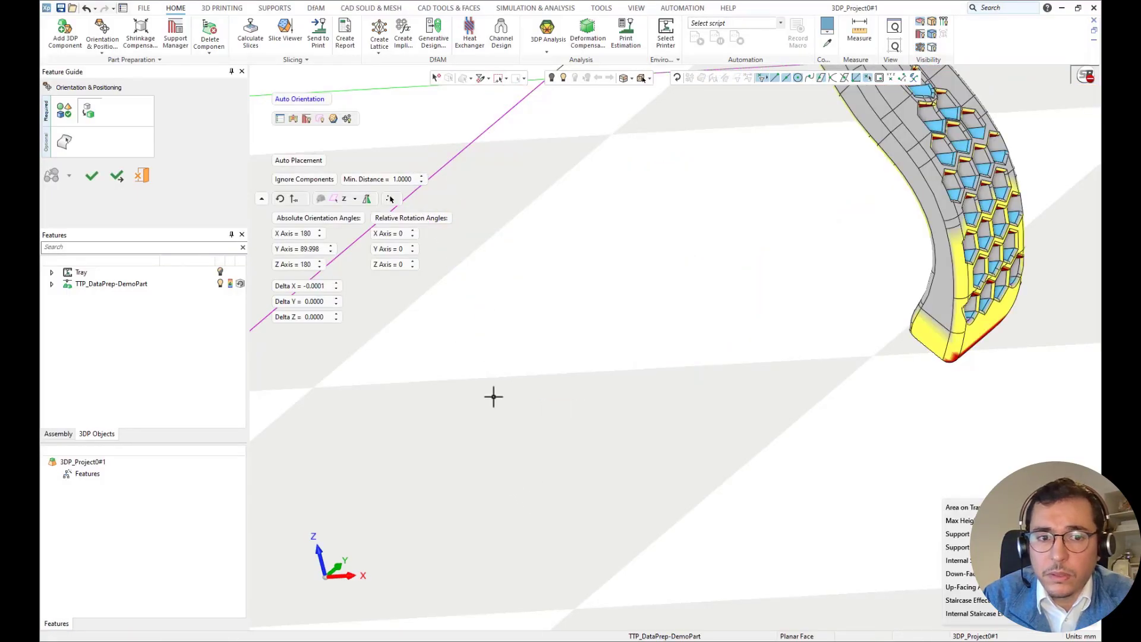
left_click(366, 199)
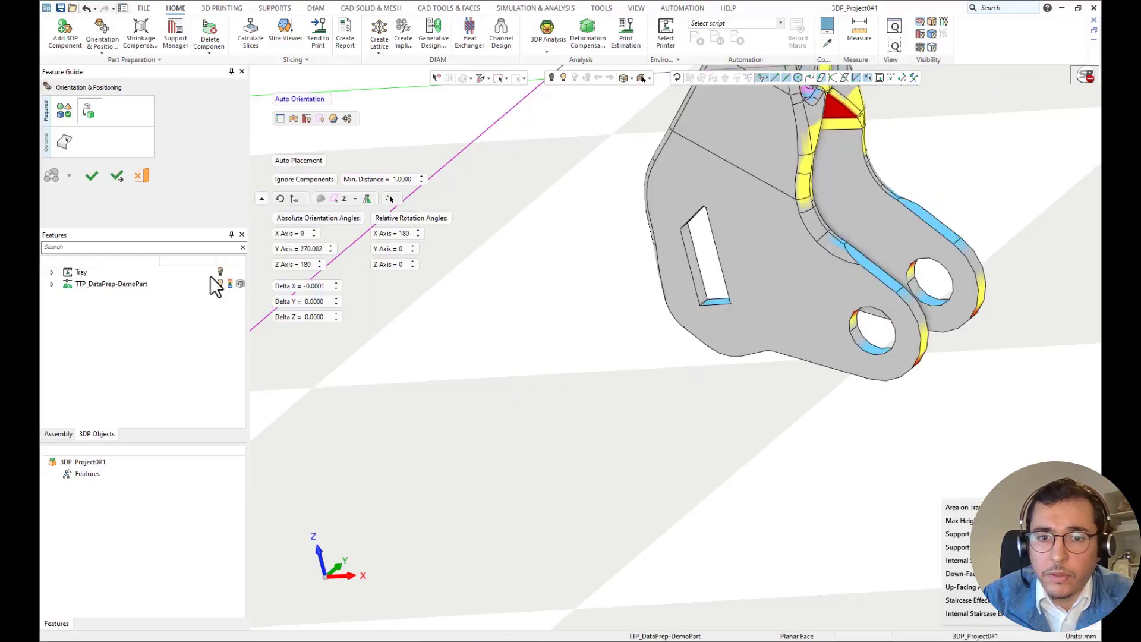
left_click(93, 176)
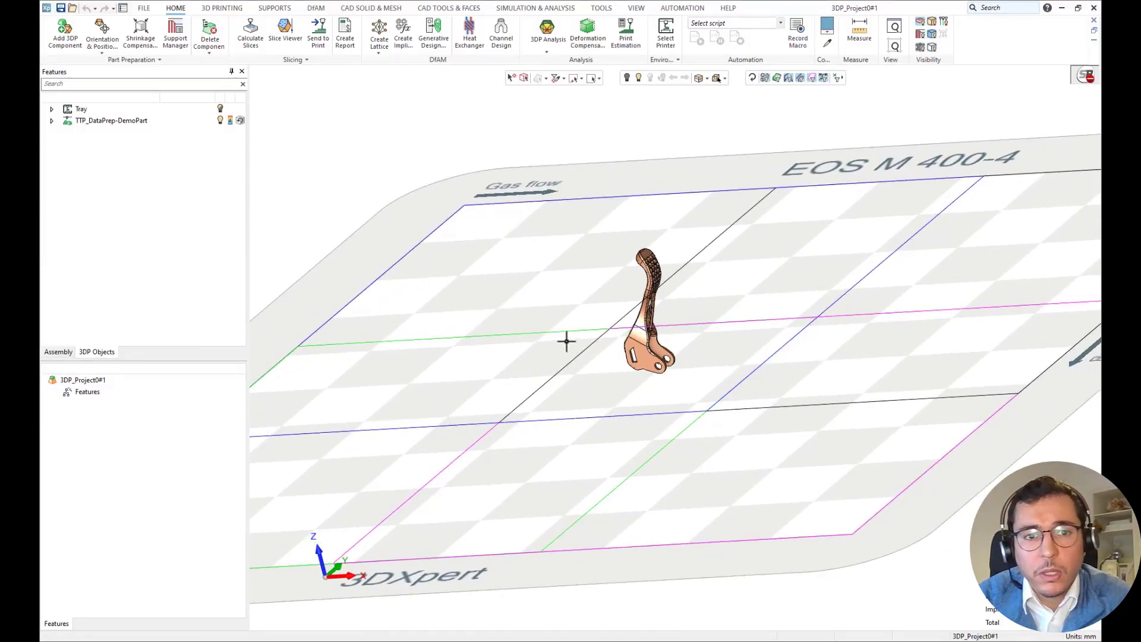
Create the demo part's support regions with a 45° overhang angle, 1.5 minimum width and lowest curves, points and areas included.
mouse_move(566, 342)
middle_mouse_down()
mouse_move(596, 323)
mouse_move(587, 334)
middle_mouse_up()
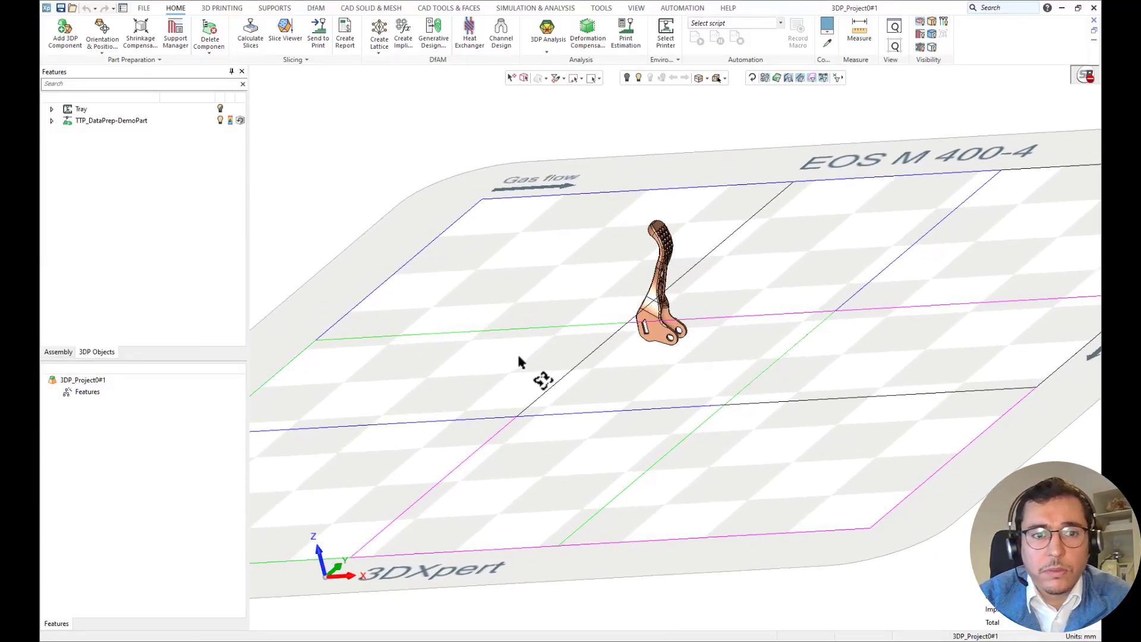
middle_click_drag(519, 360, 601, 364)
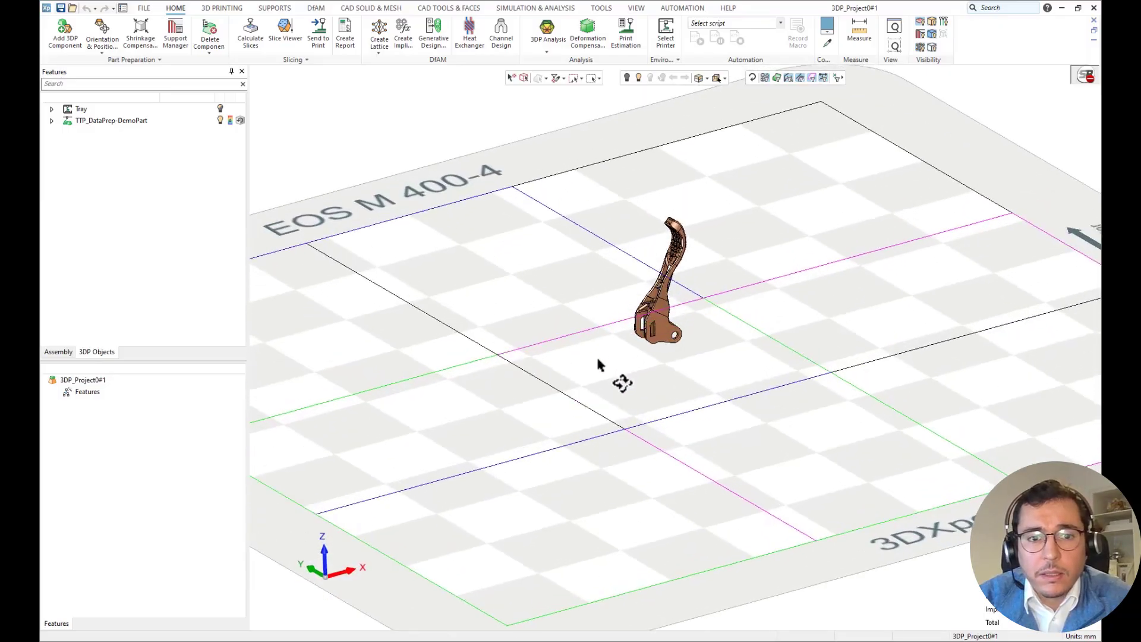
left_click(182, 37)
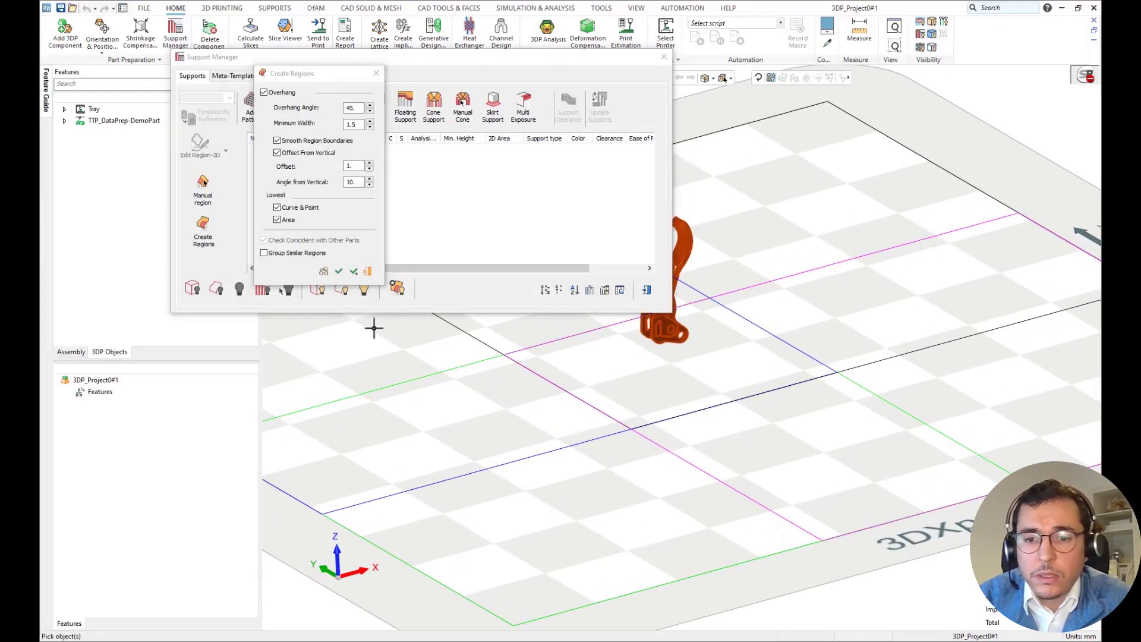
left_click(339, 272)
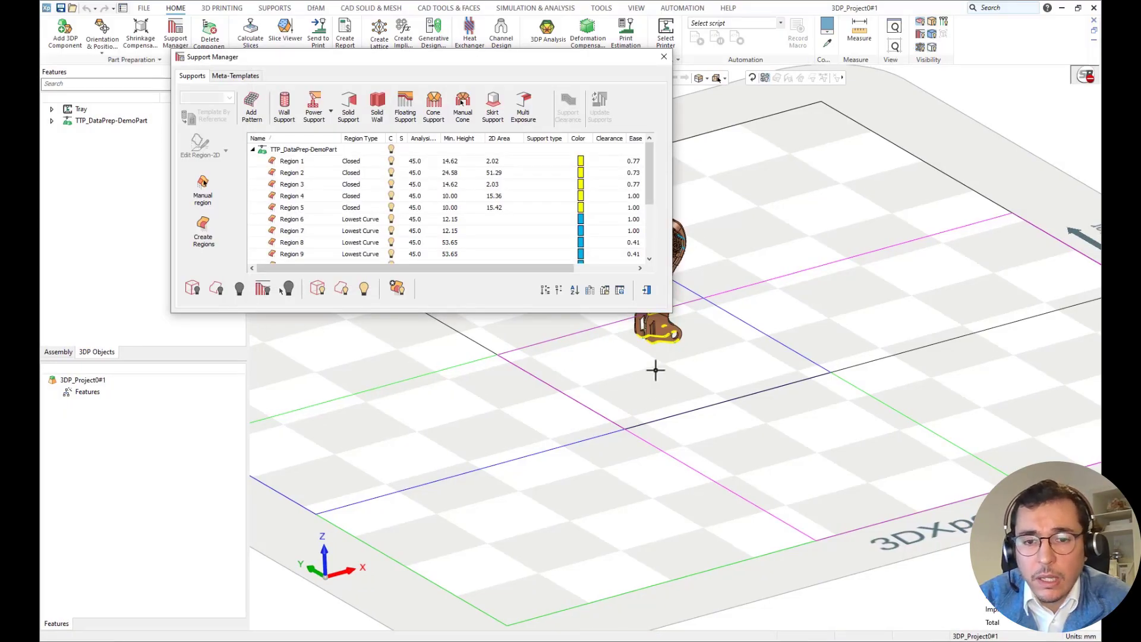
left_click_drag(487, 56, 380, 83)
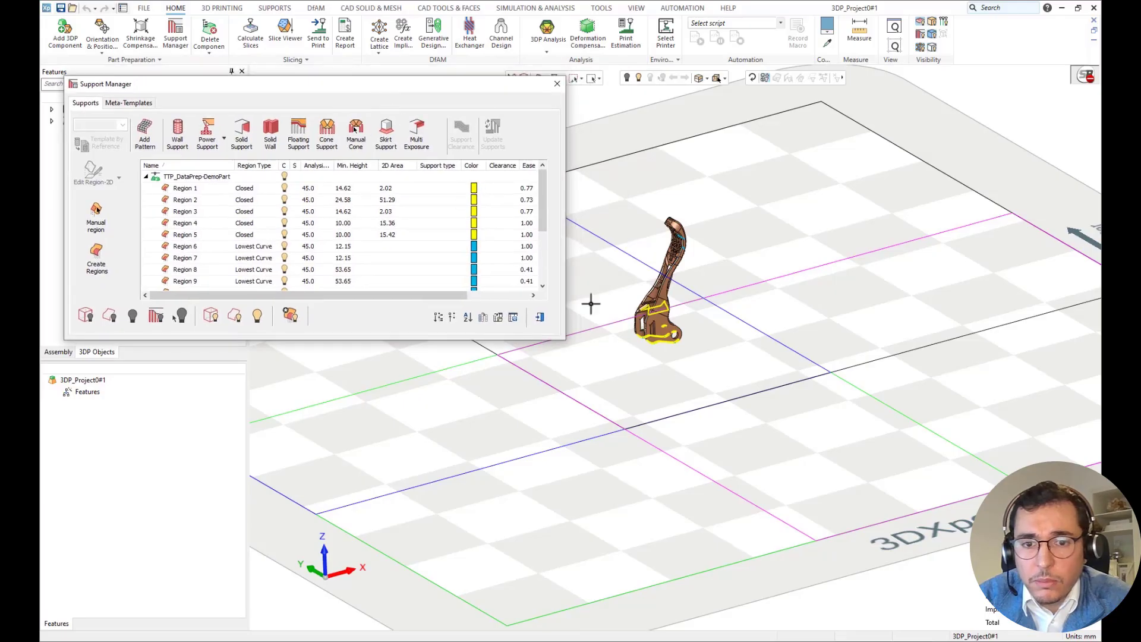
Generate wall supports on the two closed regions along the part's bottom edges (Regions 4 and 5) using the WALL_HCL_F_TH00_P-2L_T_M1 template.
scroll(678, 365, "up", 5)
middle_click_drag(655, 327, 738, 476)
scroll(738, 476, "up", 2)
left_click(724, 421)
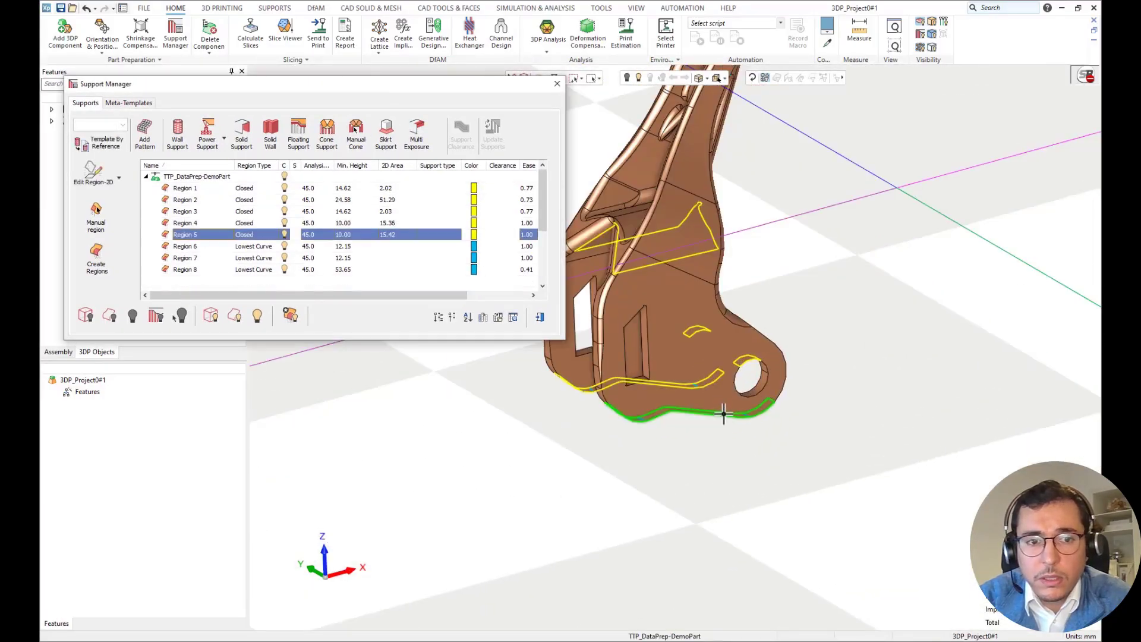
left_click(707, 385, "ctrl")
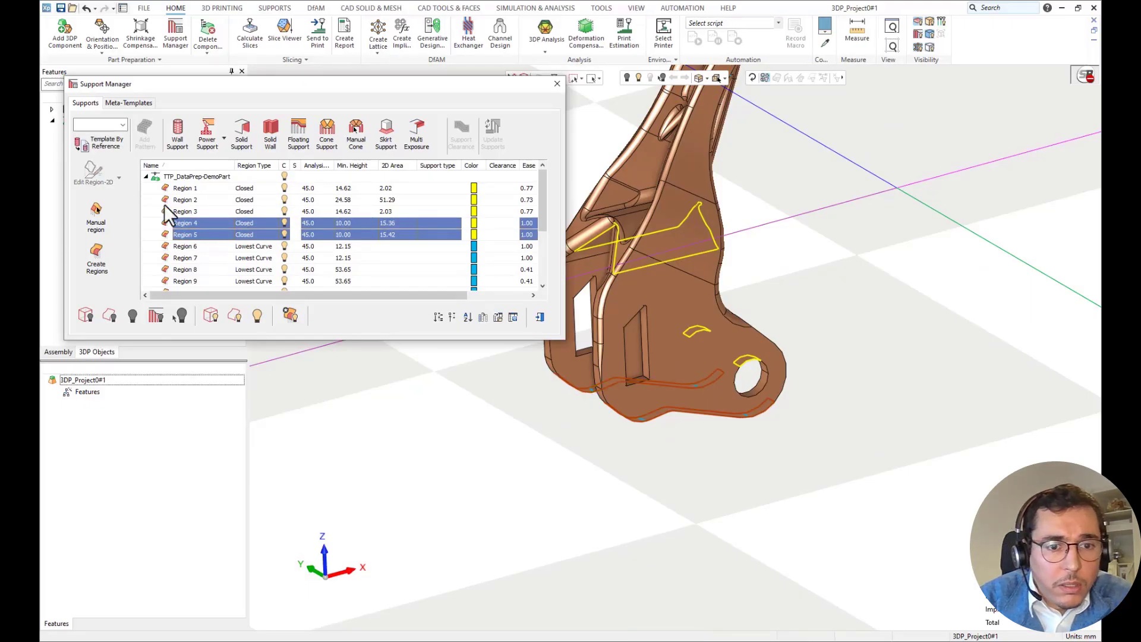
left_click(123, 125)
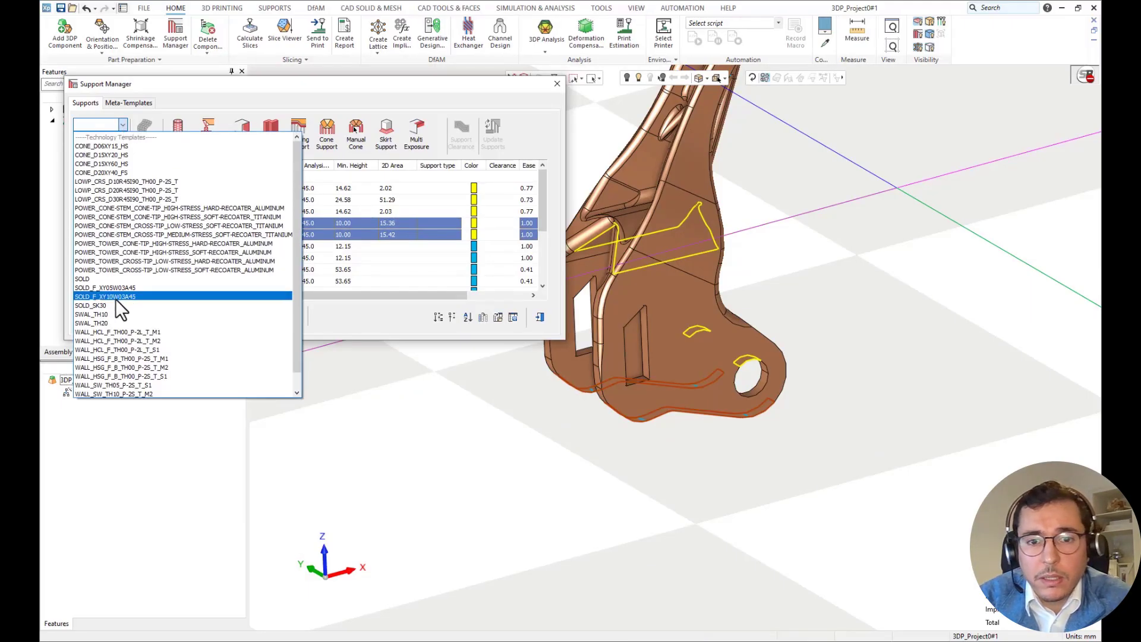
left_click(141, 332)
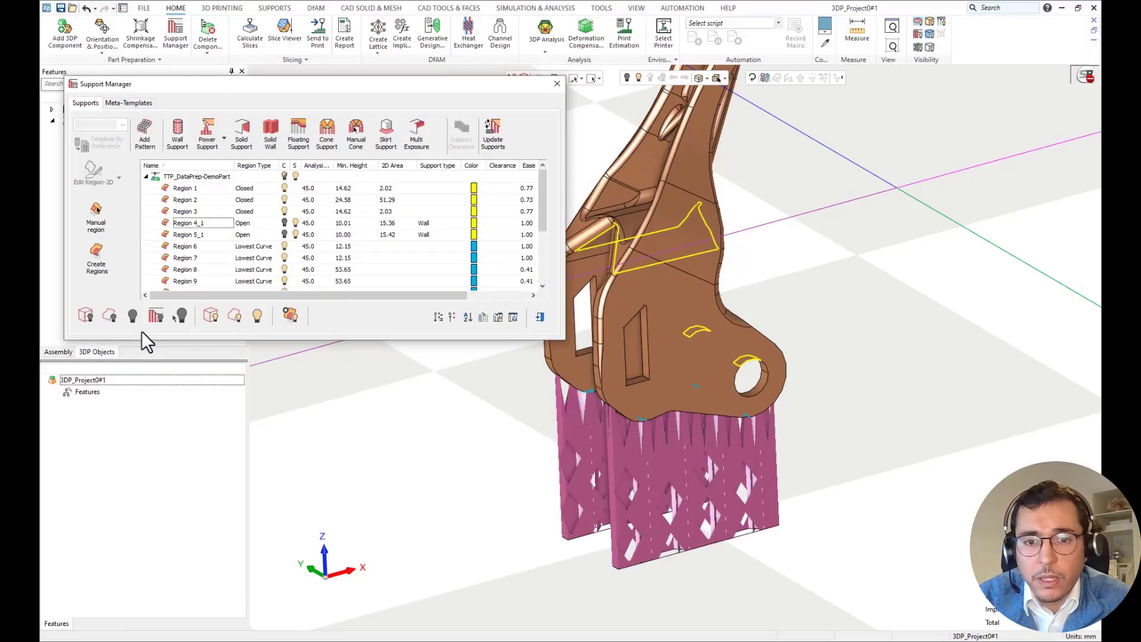
left_click(541, 320)
Fill the tray with copies of the supported part using 2D Nesting, with minimal distance 4, linear arrangement and parts aligned to laser heads.
scroll(520, 314, "down", 4)
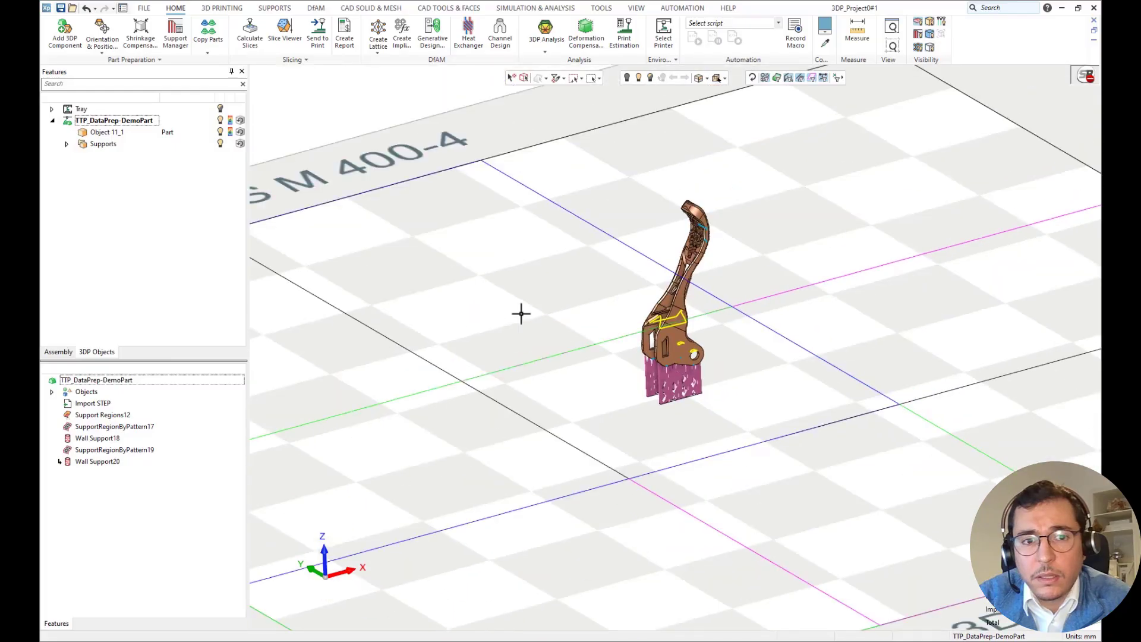
mouse_move(563, 295)
middle_mouse_down()
mouse_move(563, 313)
mouse_move(576, 288)
middle_mouse_up()
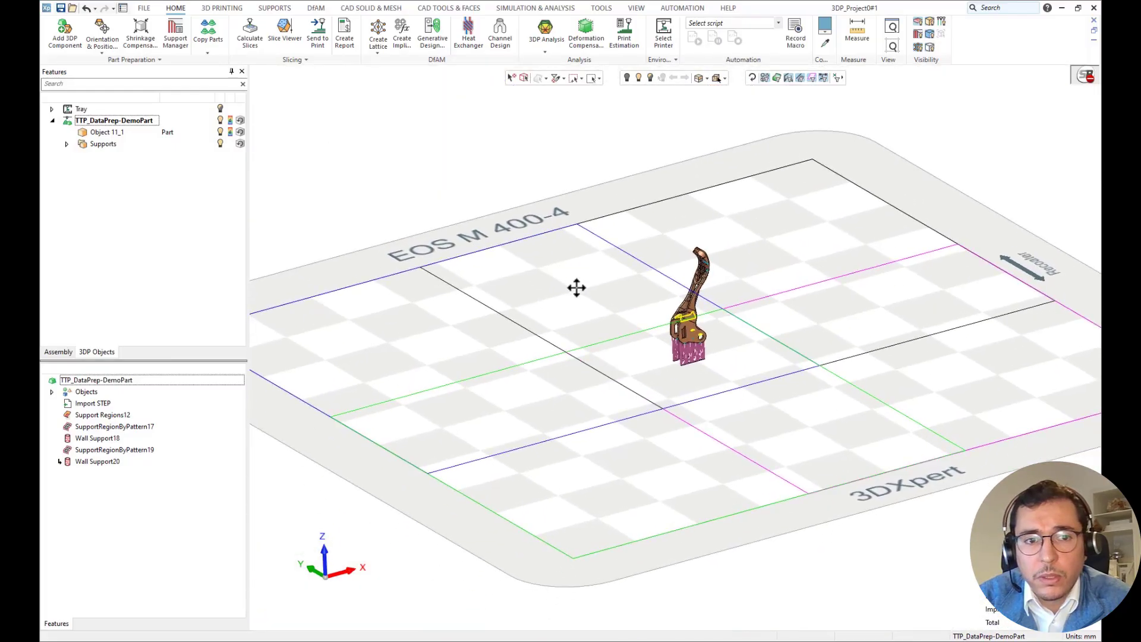
scroll(576, 287, "down", 2)
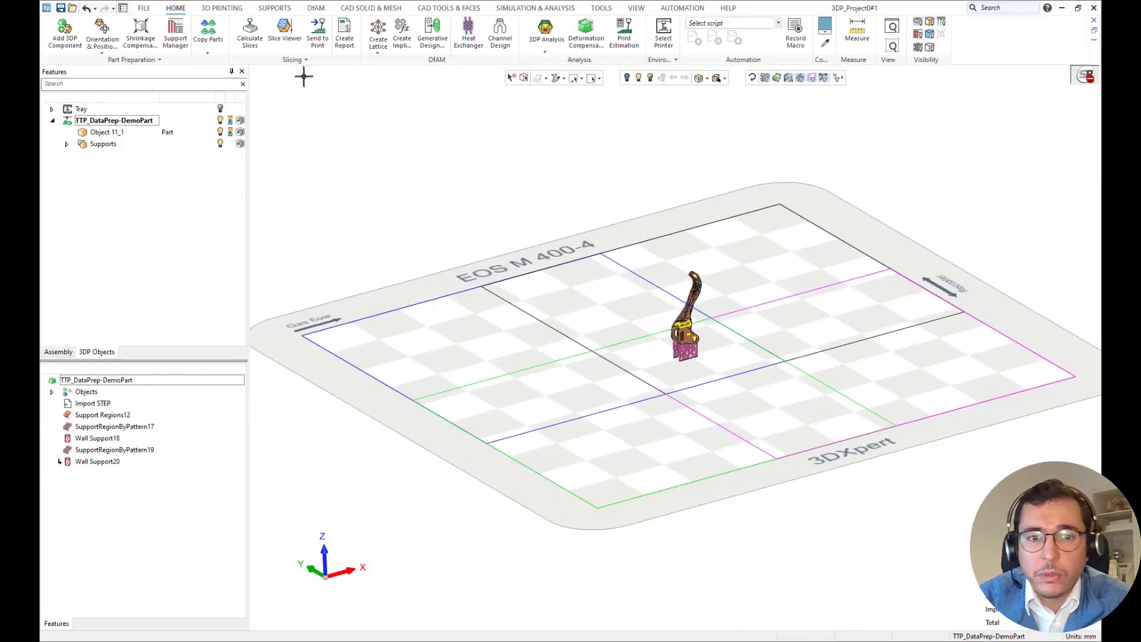
left_click(208, 52)
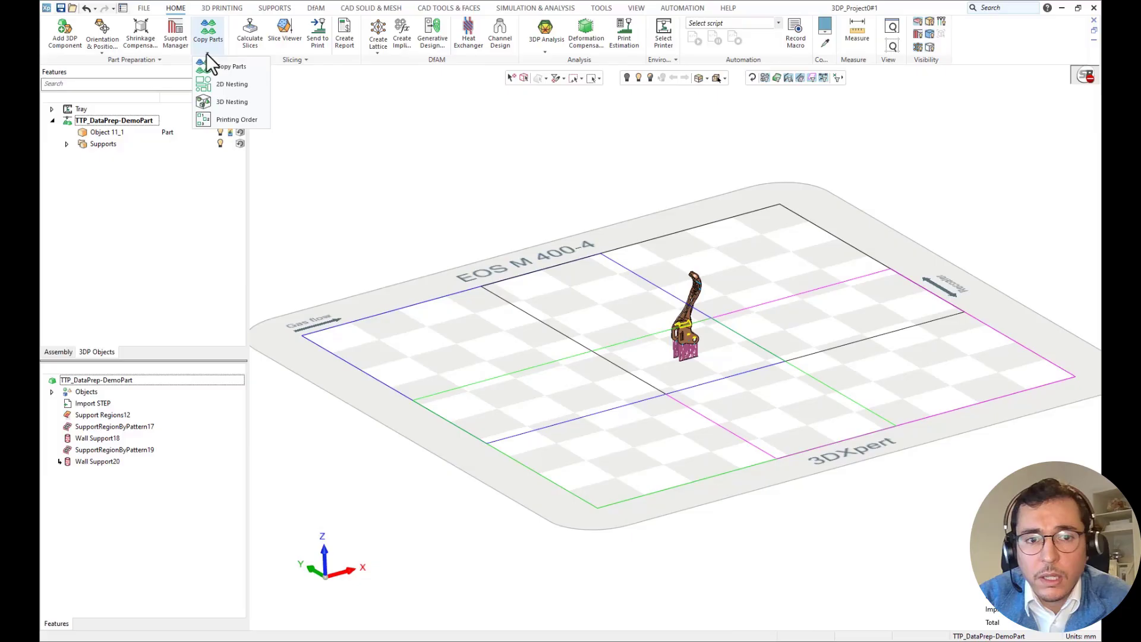
left_click(224, 84)
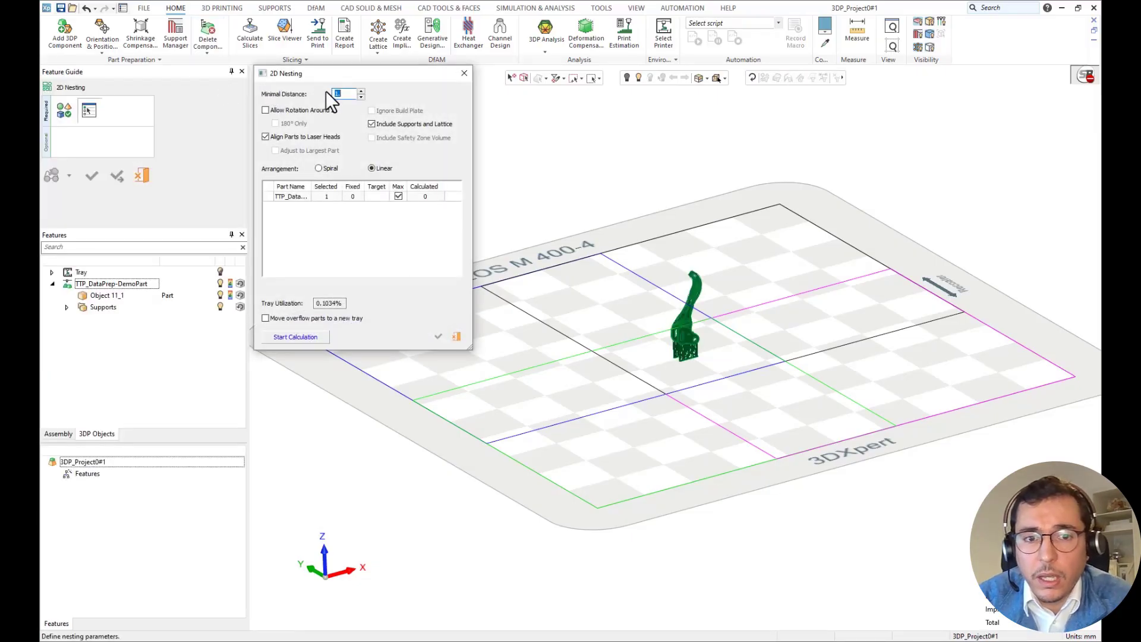
type("4")
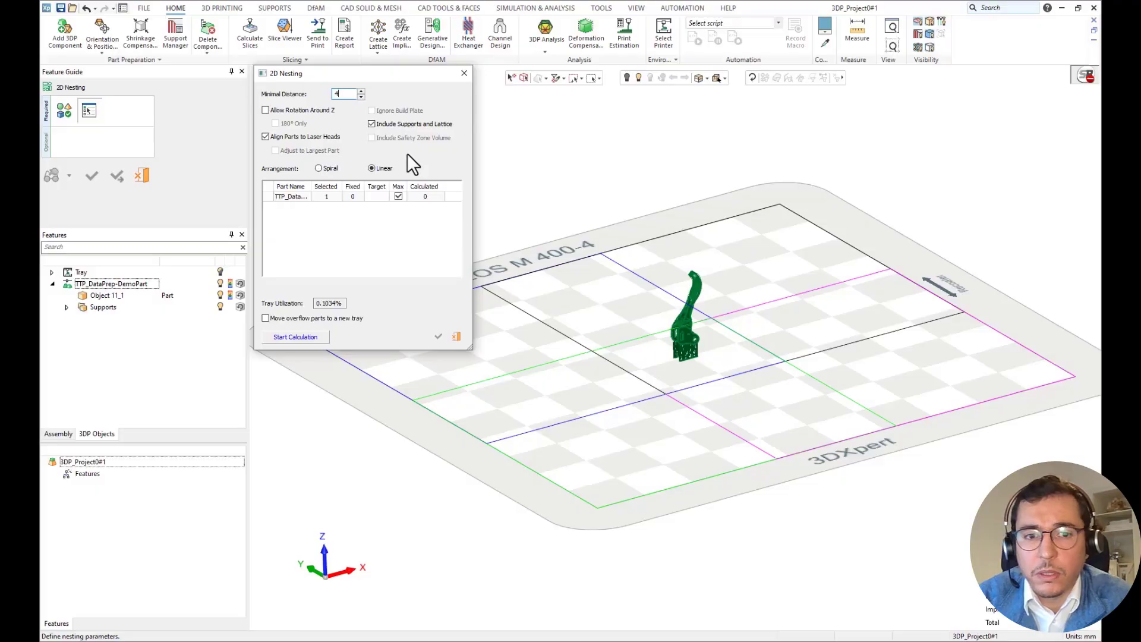
left_click(318, 338)
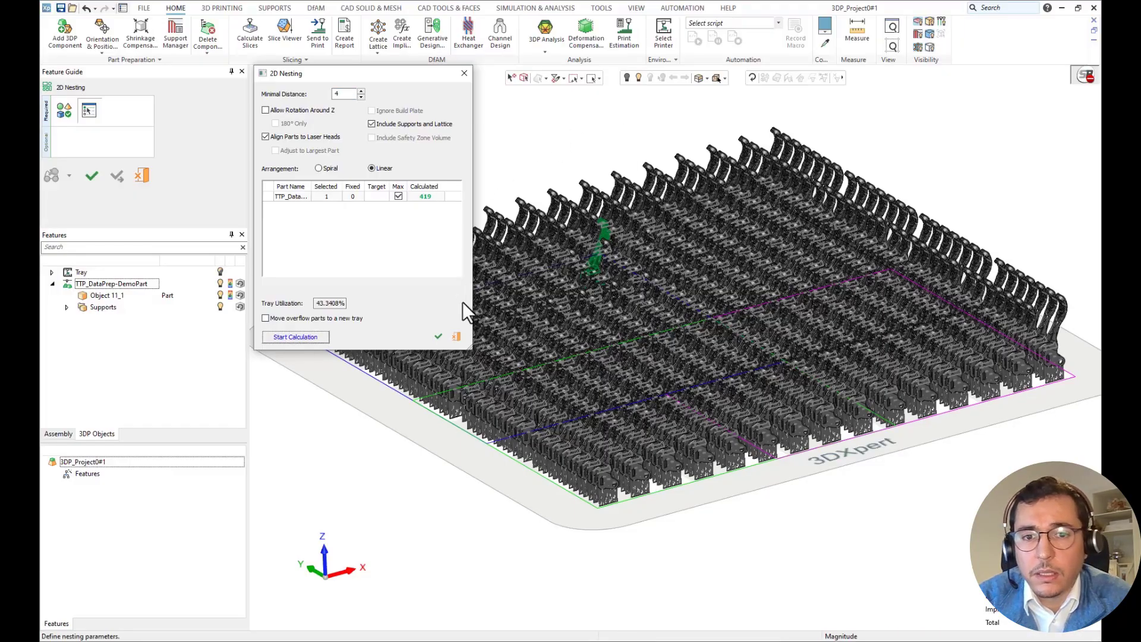
middle_click_drag(565, 161, 580, 194)
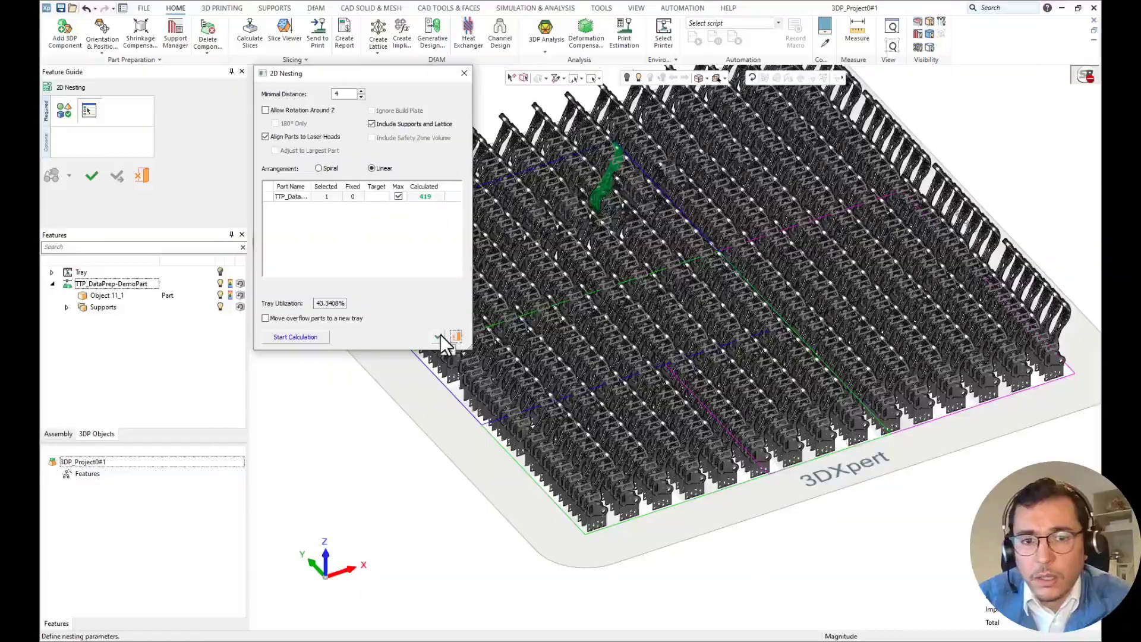
left_click(439, 336)
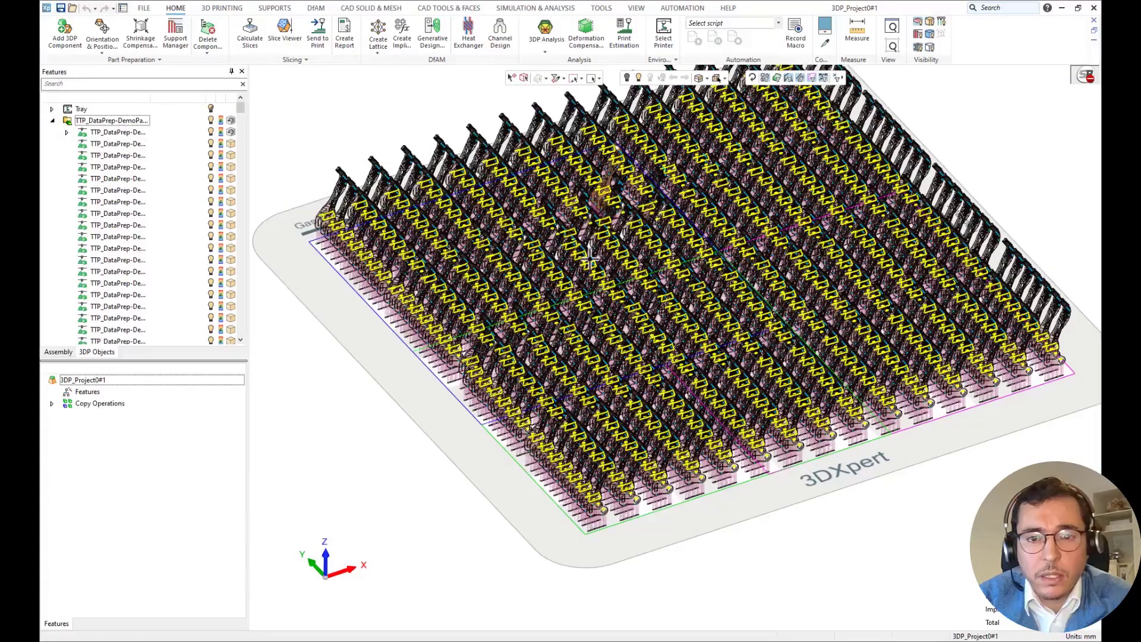
Examine the nested parts' layout on the build tray from an angle and from above.
mouse_move(618, 272)
middle_mouse_down()
mouse_move(617, 255)
mouse_move(613, 293)
middle_mouse_up()
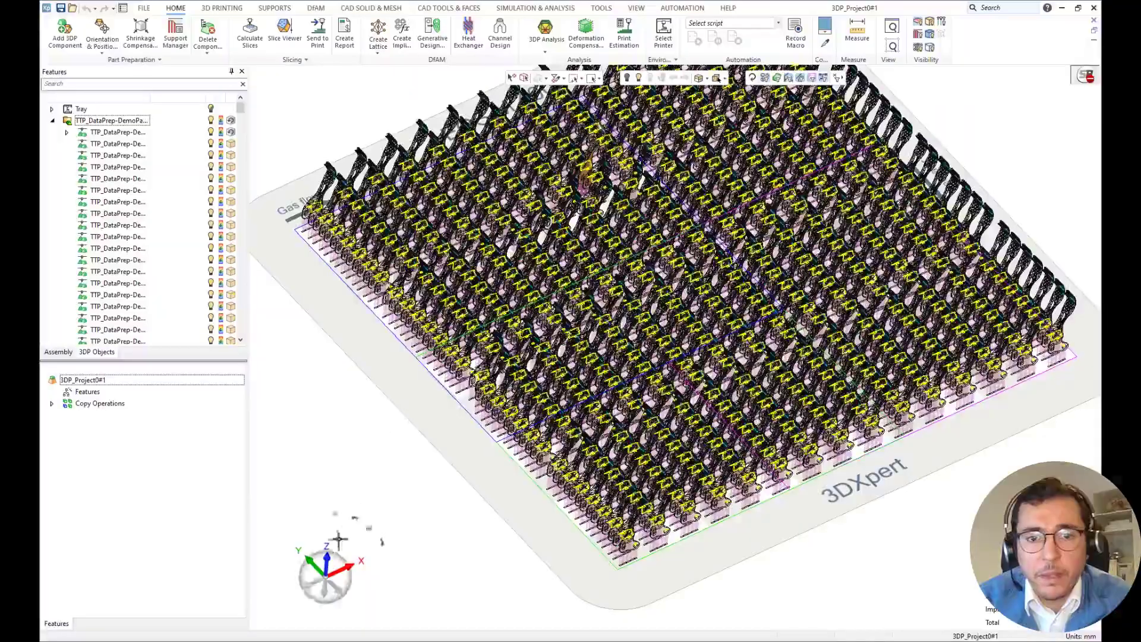
left_click(328, 567)
middle_click_drag(631, 342, 683, 326)
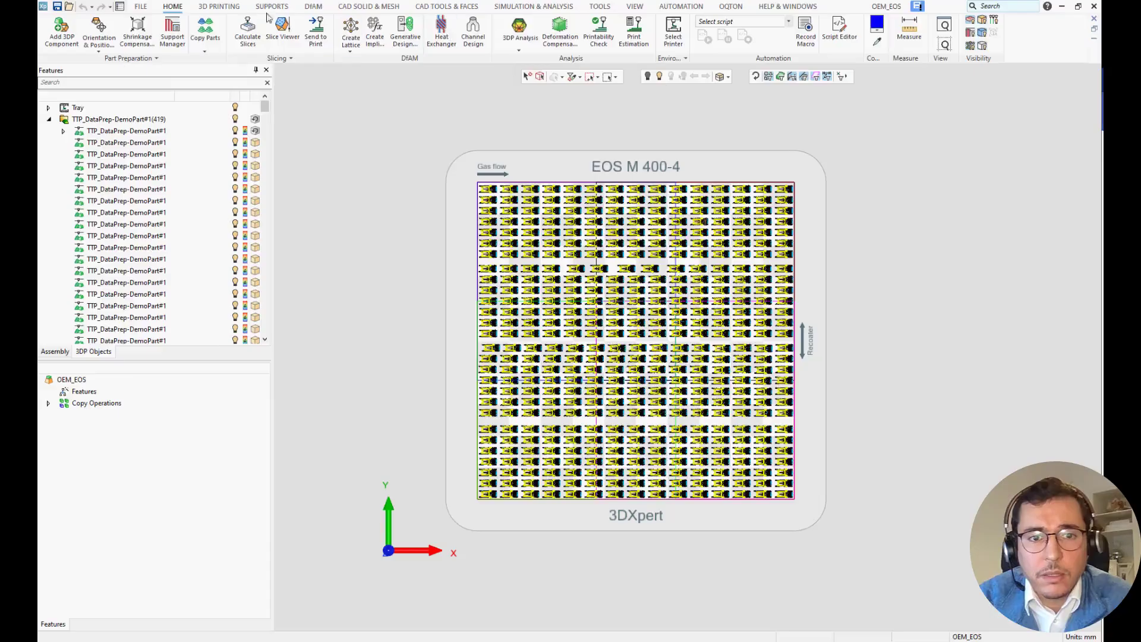
Show the tray in an isometric view and calculate slices for all the nested parts.
left_click(226, 7)
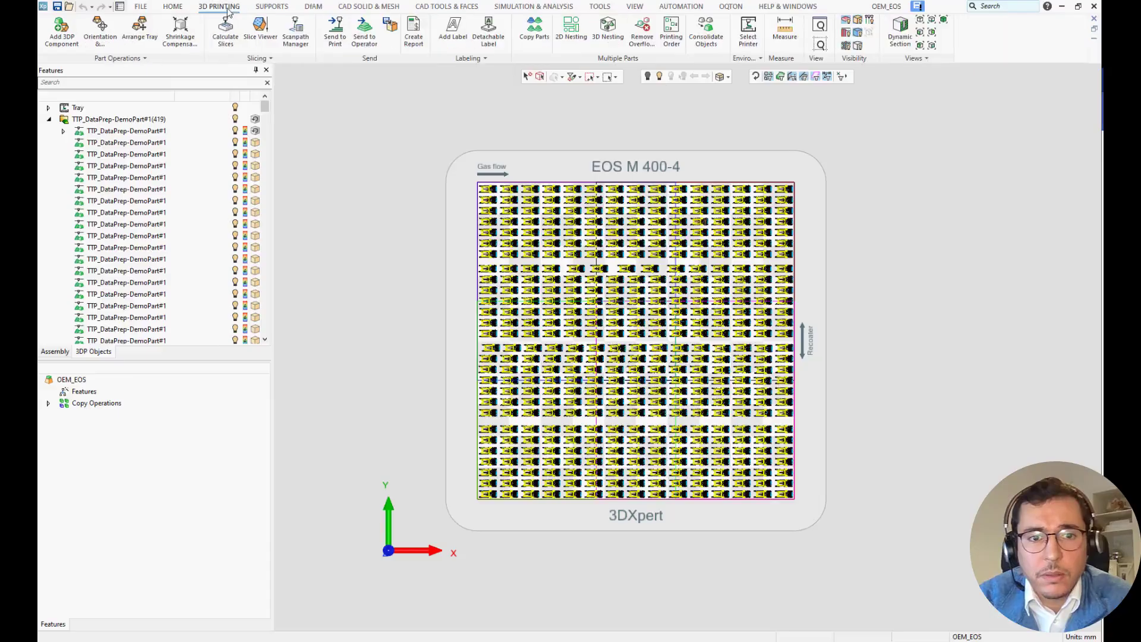
left_click(943, 20)
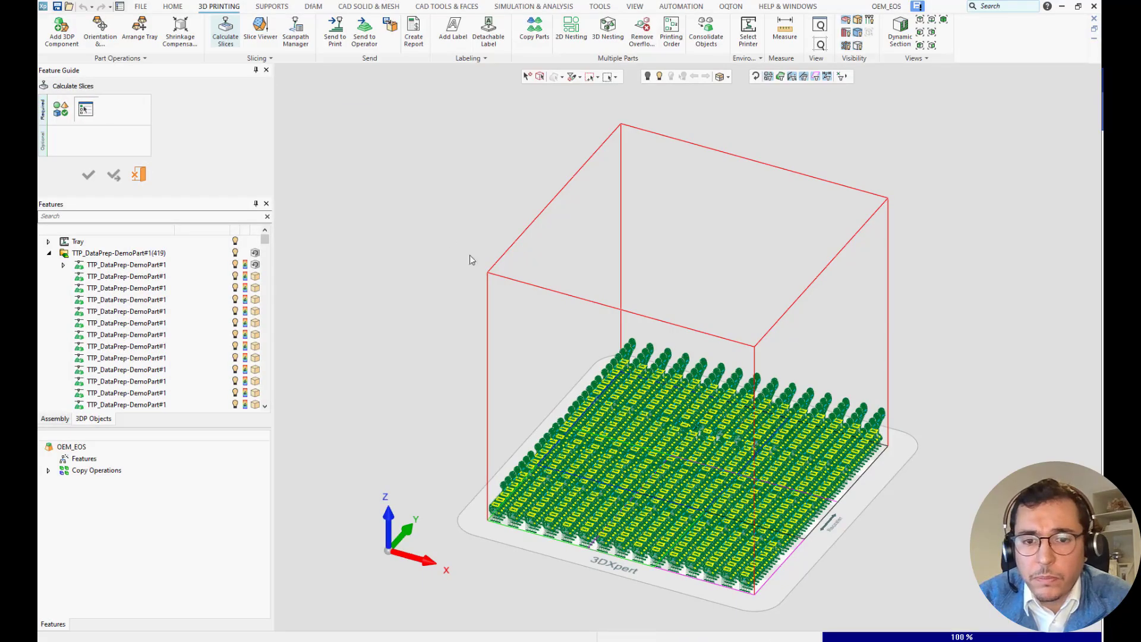
left_click(668, 459)
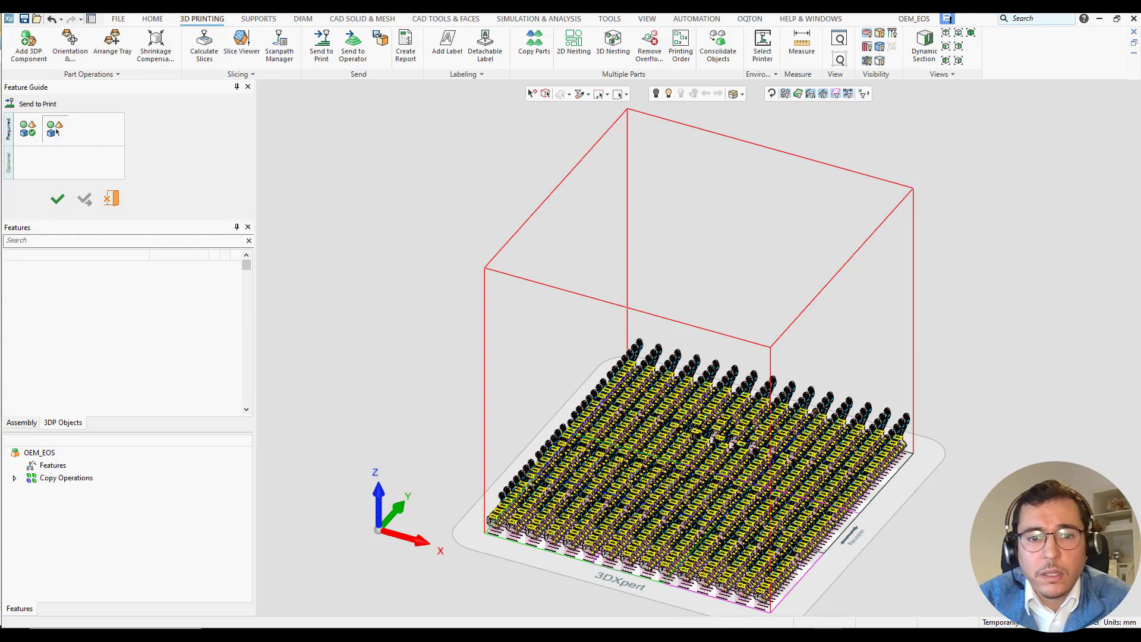
Send the nested parts to print, outputting only the slicing data in EOS format to the preset file location.
left_click_drag(366, 289, 432, 169)
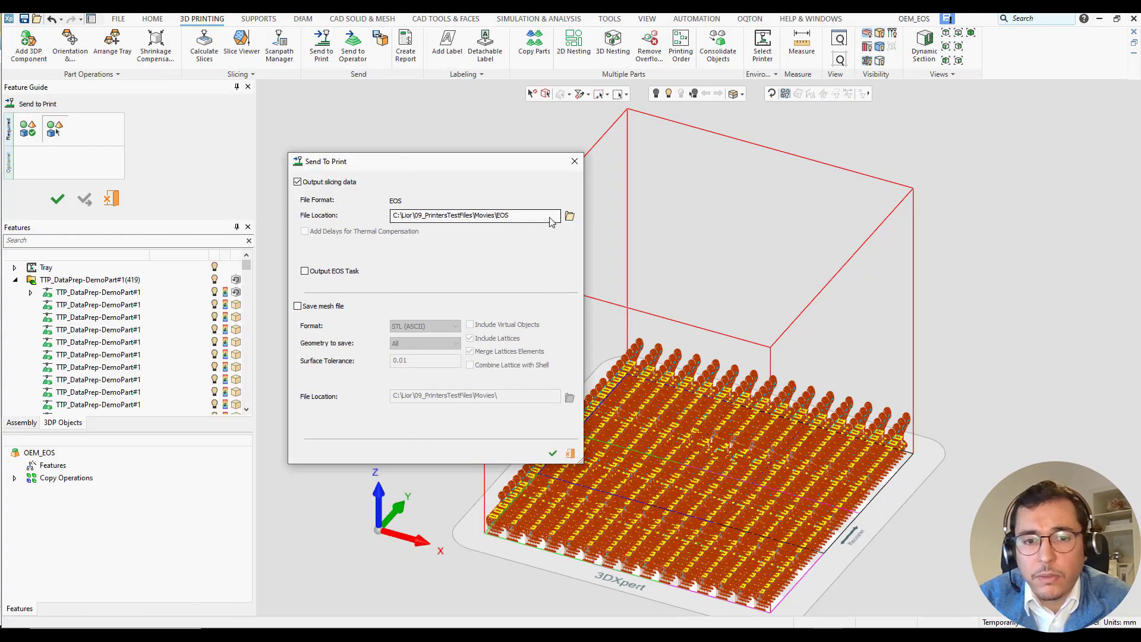
left_click_drag(538, 218, 376, 218)
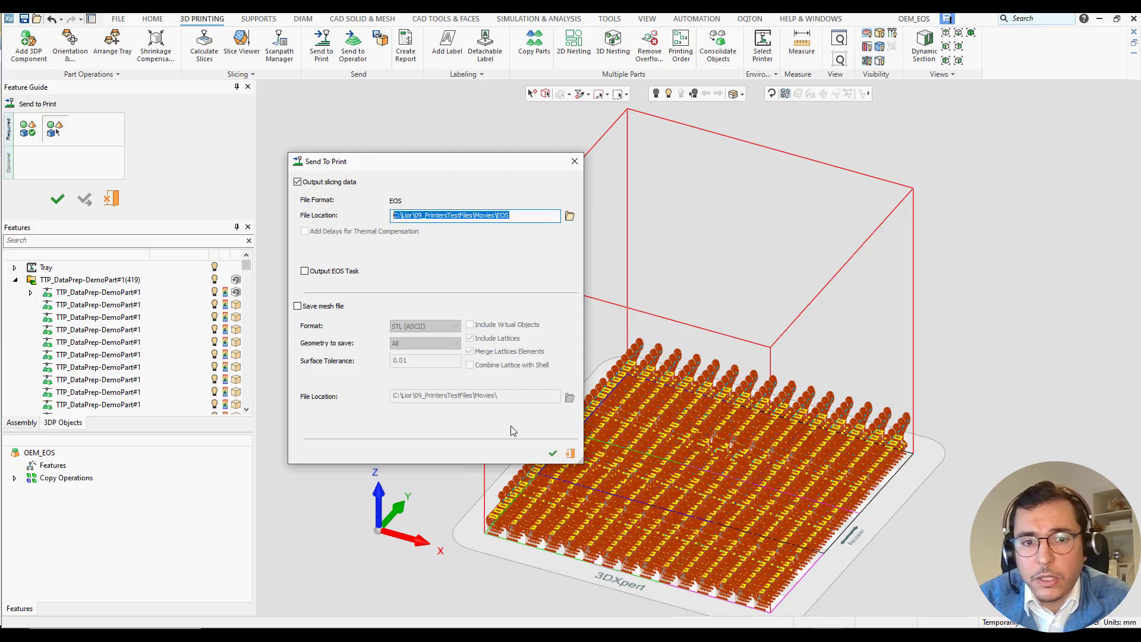
left_click(552, 453)
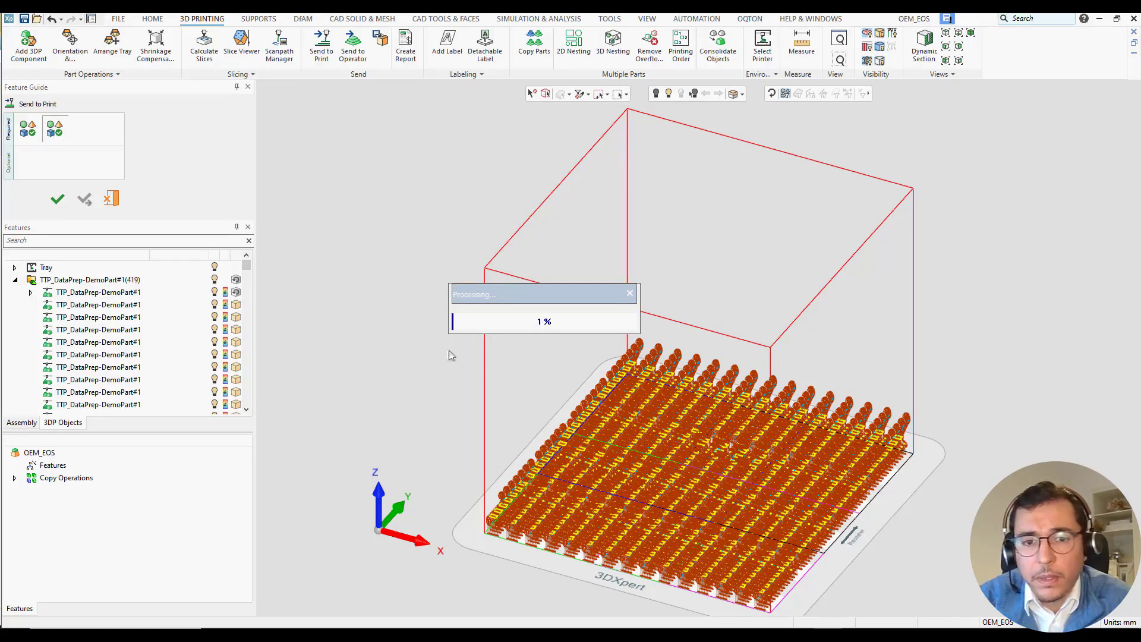